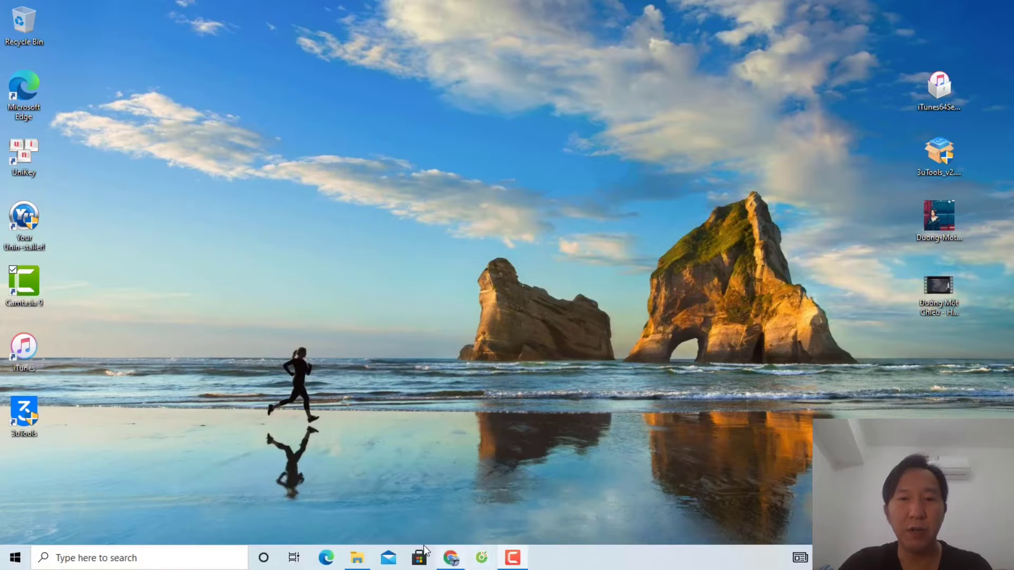
# Switch to Google Chrome and examine the 32-bit and 64-bit iTunes 12.10.11 for Windows downloads on Apple's support site
pyautogui.click(448, 558)
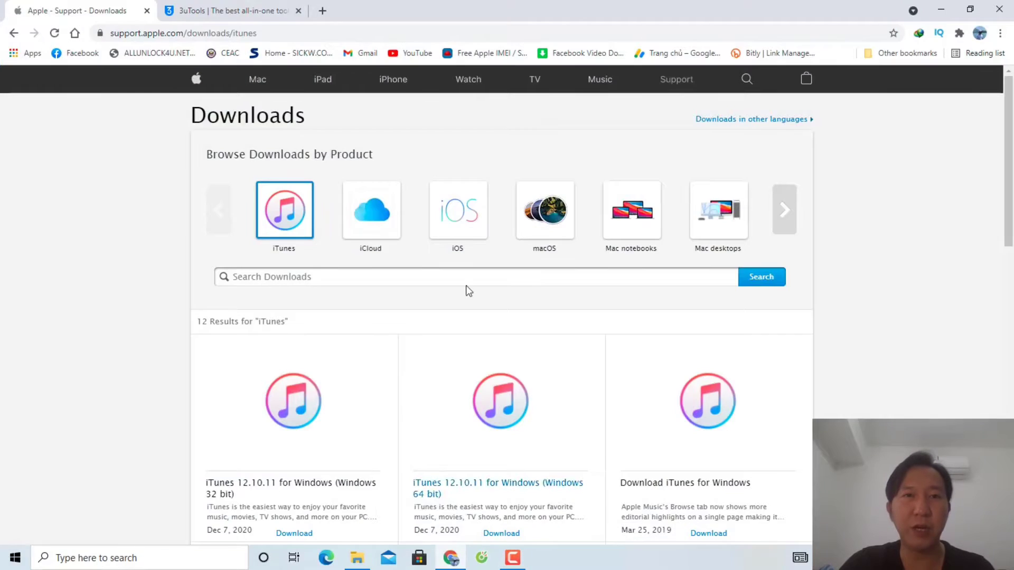
pyautogui.click(227, 10)
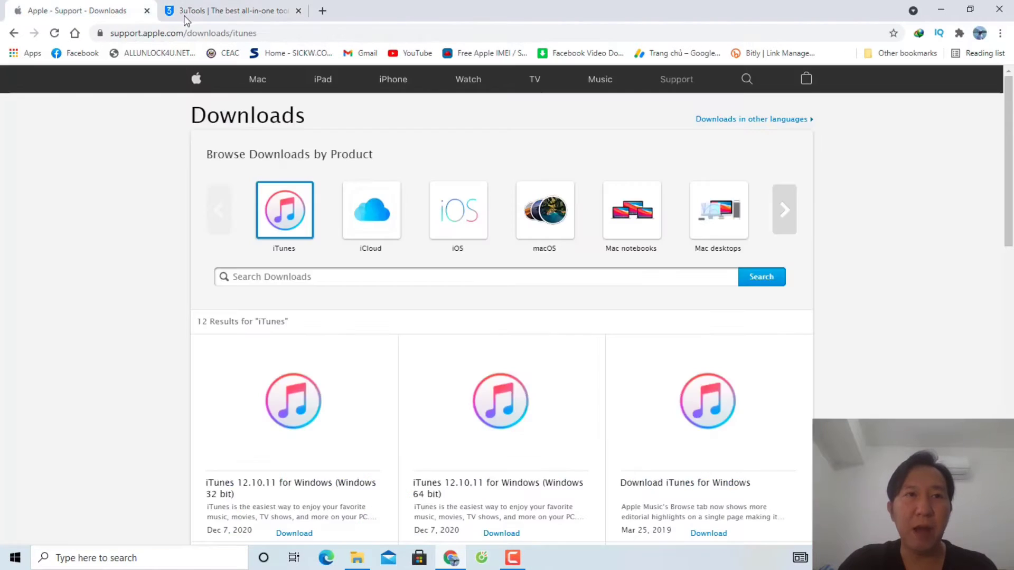
pyautogui.click(112, 13)
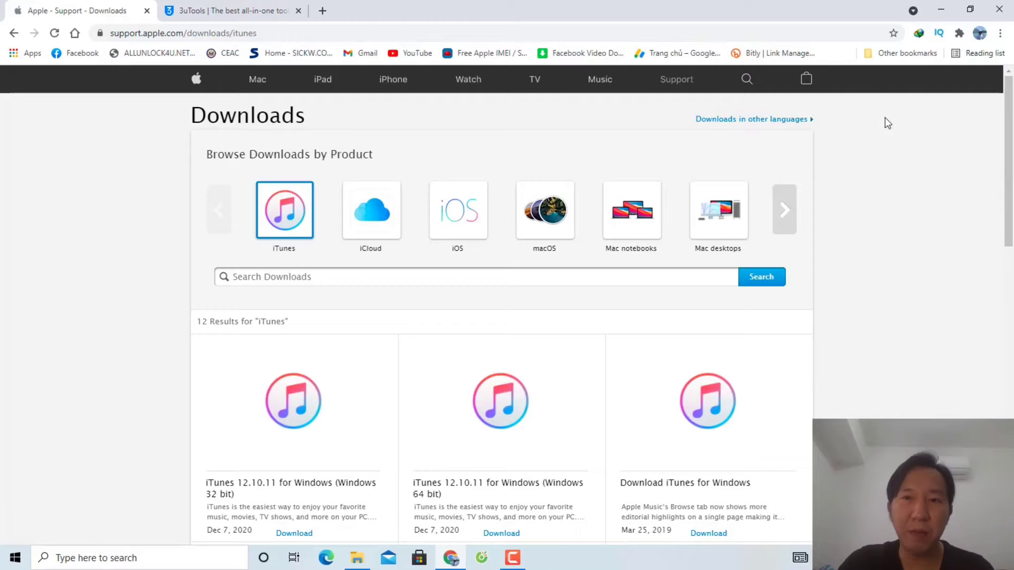
pyautogui.scroll(-1, 155, 194)
pyautogui.scroll(-4, 155, 193)
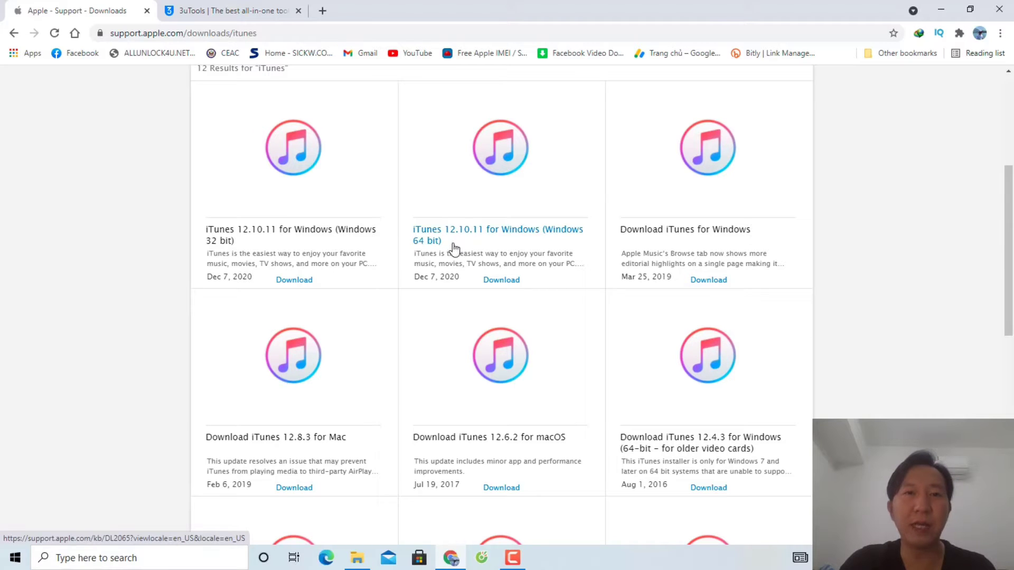
pyautogui.scroll(1, 534, 208)
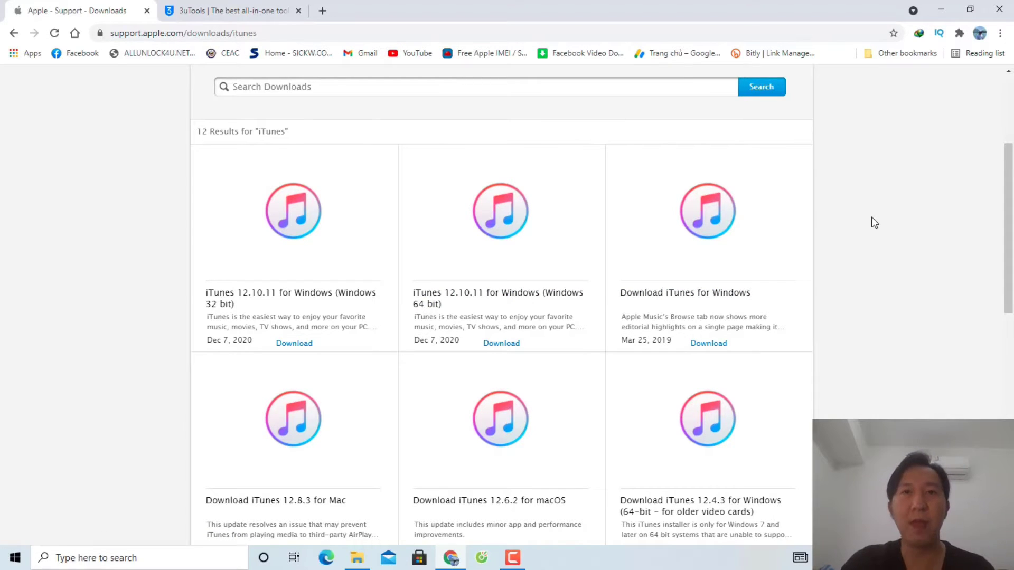
# View the 3uTools home page at 3u.com and return to Apple's iTunes downloads page
pyautogui.click(211, 11)
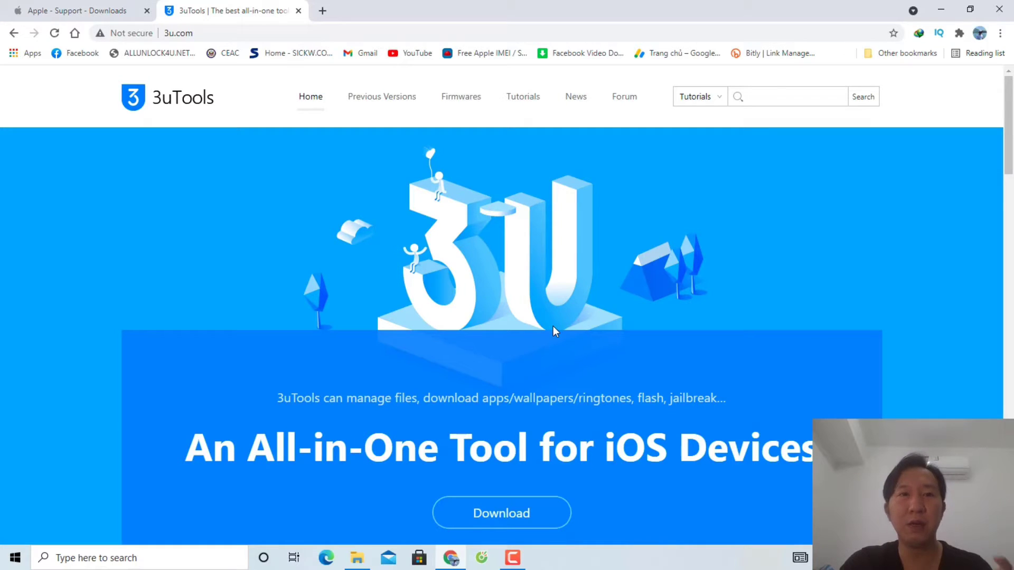
pyautogui.scroll(-2, 574, 353)
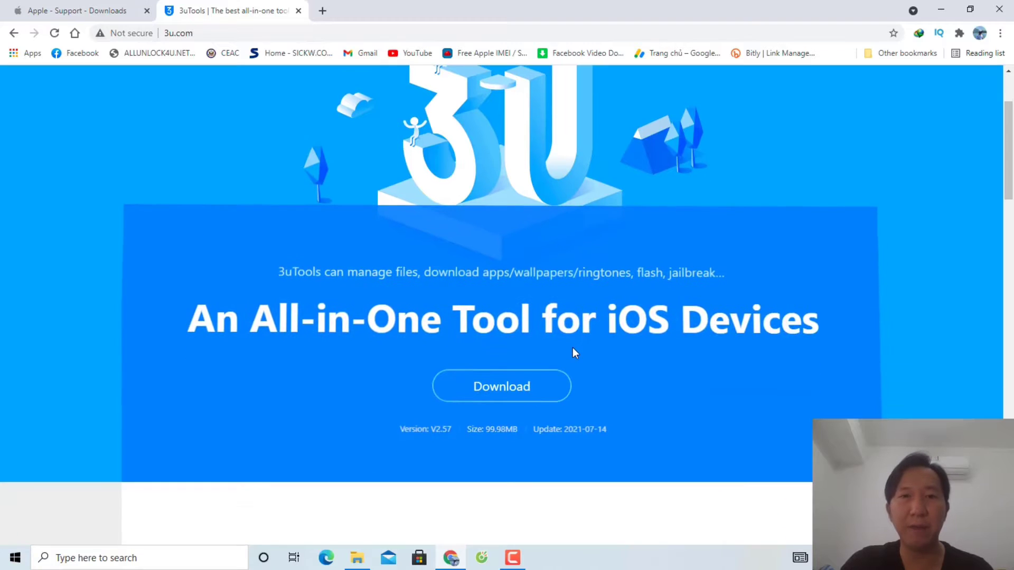
pyautogui.scroll(1, 574, 353)
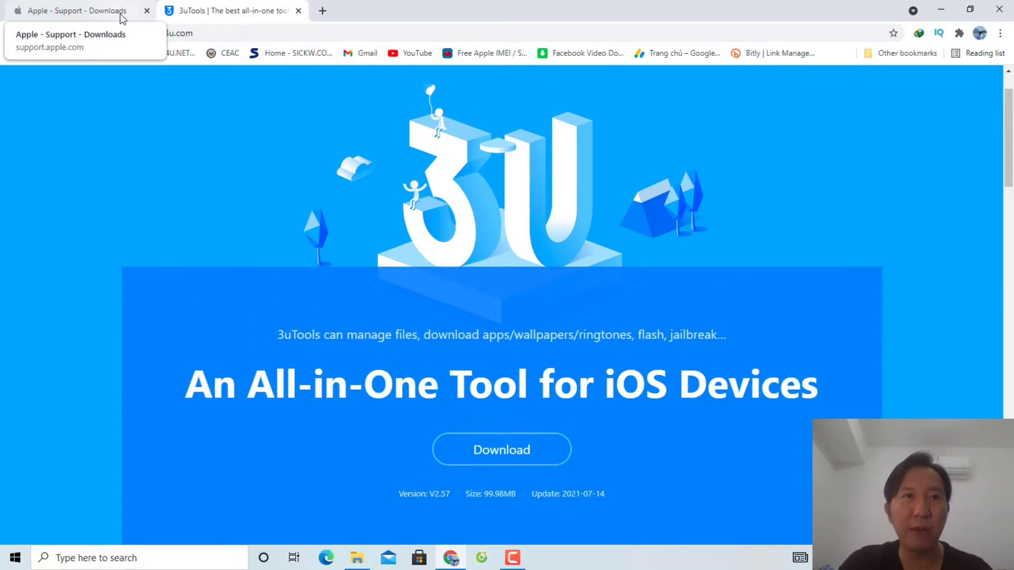
pyautogui.click(79, 11)
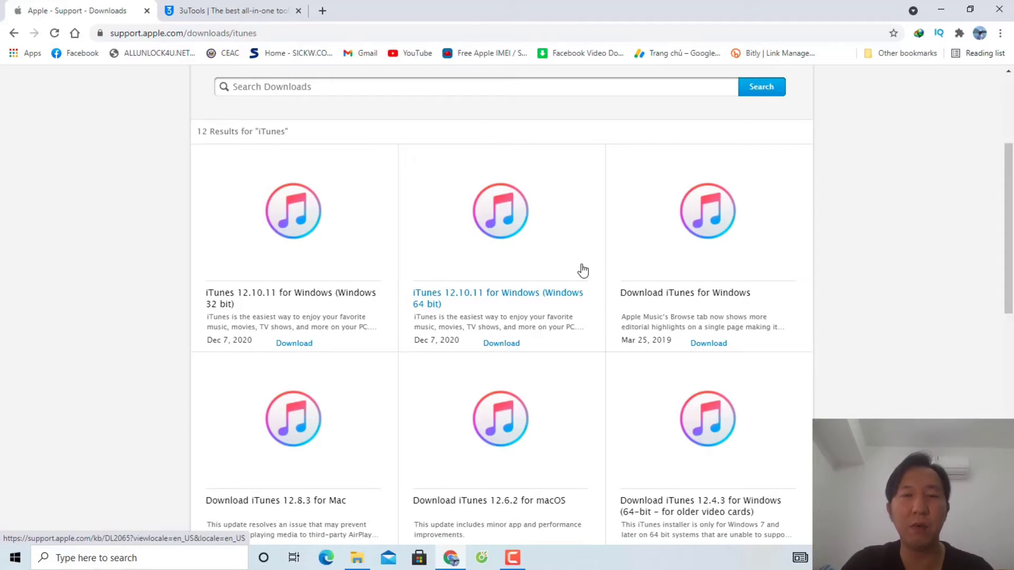
pyautogui.scroll(1, 579, 270)
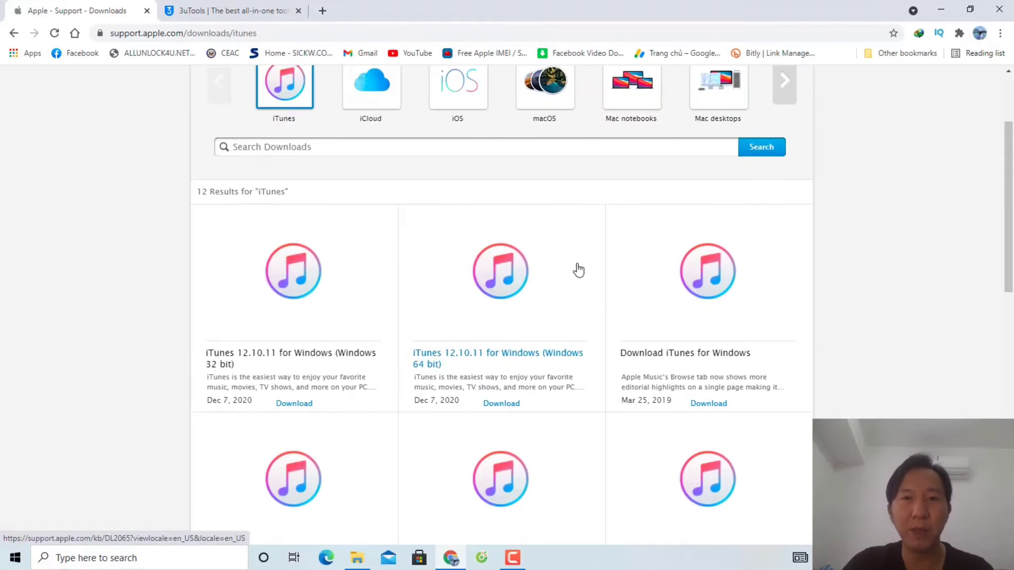
pyautogui.scroll(-1, 822, 279)
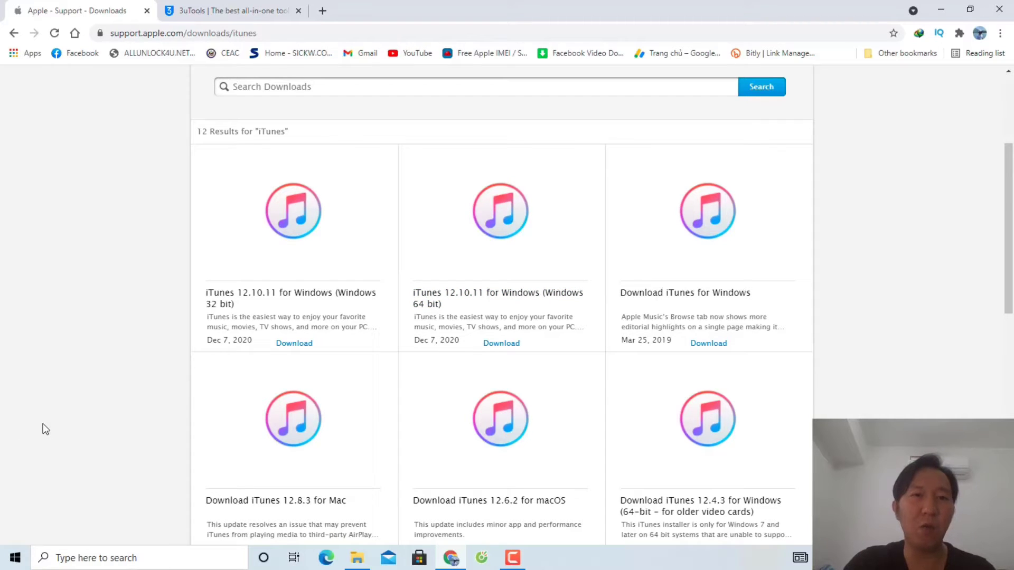
# Run dxdiag to check whether Windows is 32-bit or 64-bit, and exit the DirectX Diagnostic Tool
pyautogui.click(125, 560)
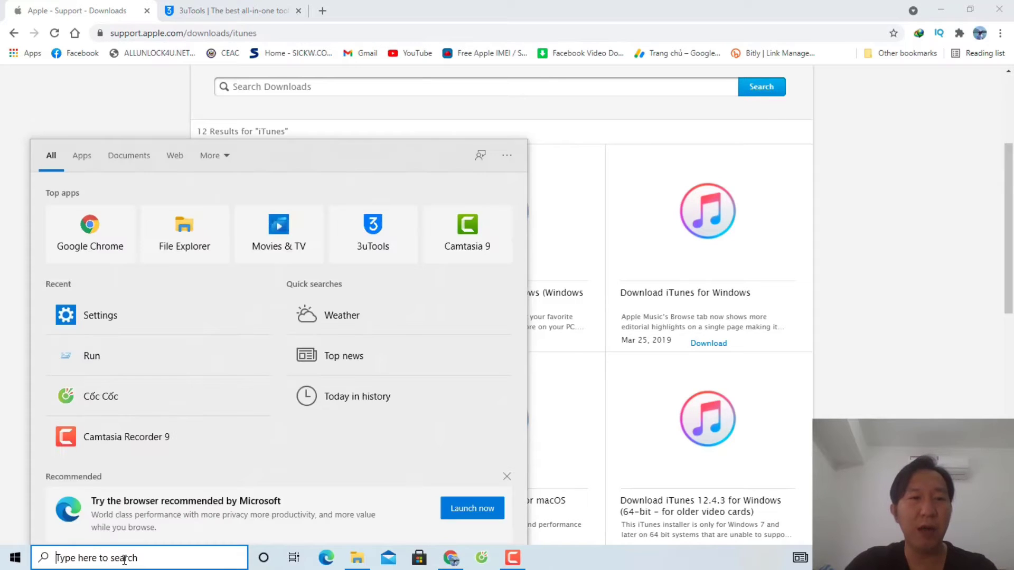
pyautogui.write('run')
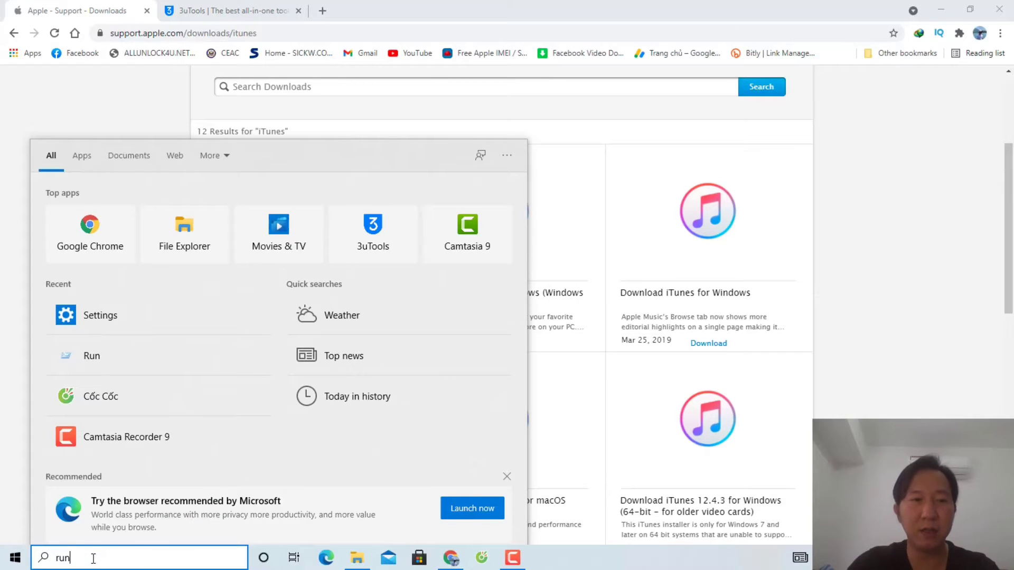
pyautogui.press('Return')
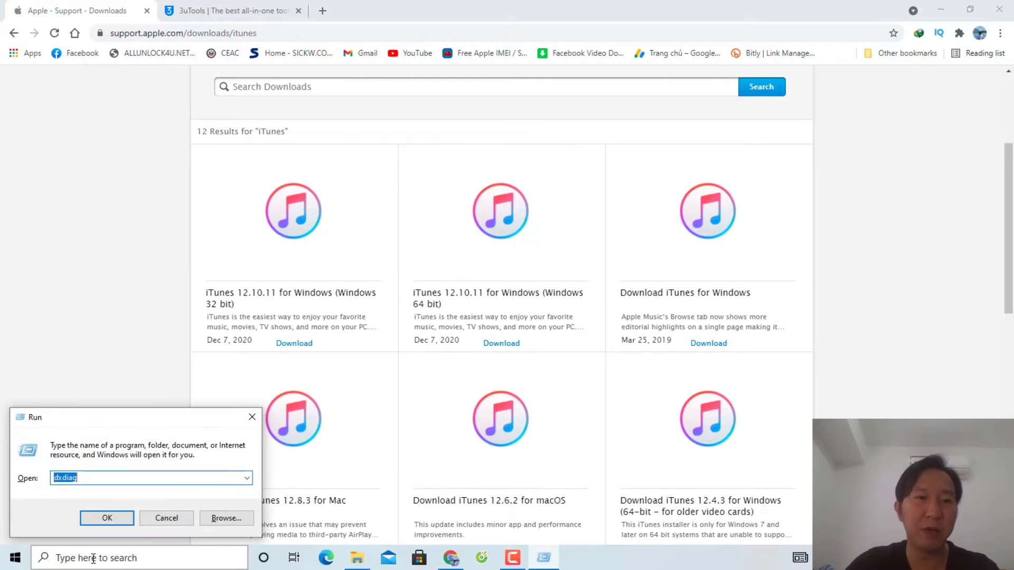
pyautogui.click(93, 475)
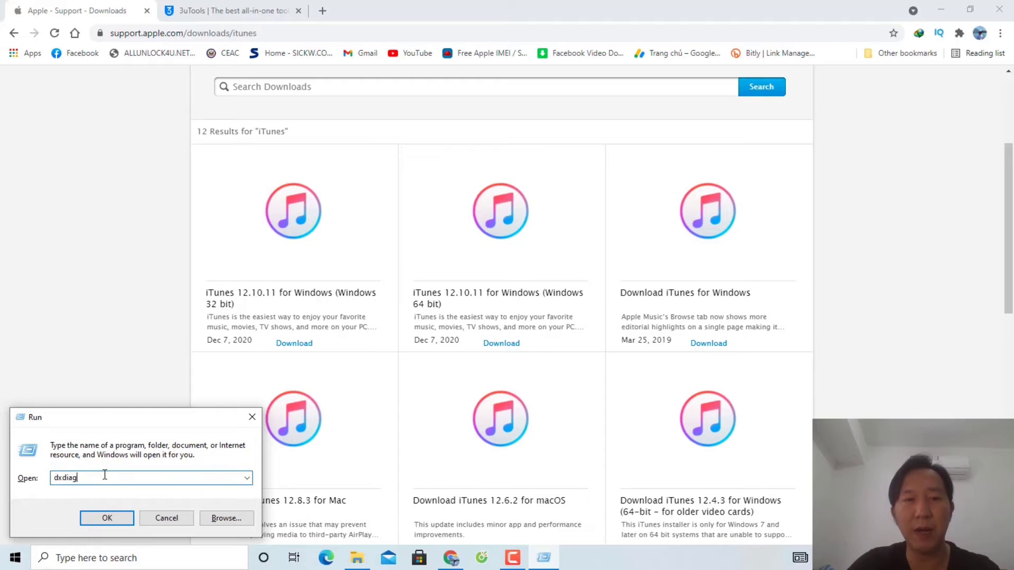
pyautogui.click(106, 518)
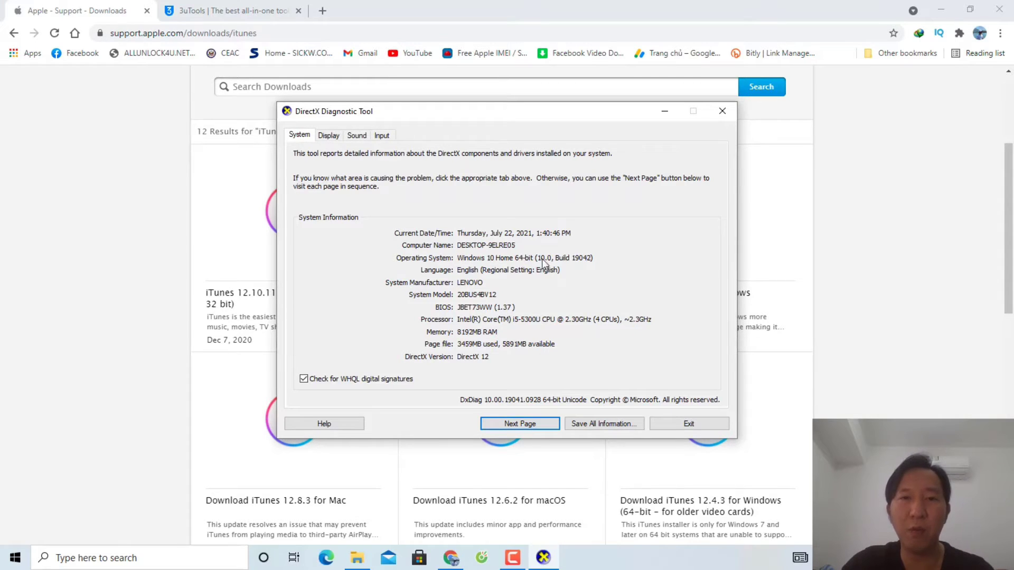
pyautogui.click(687, 424)
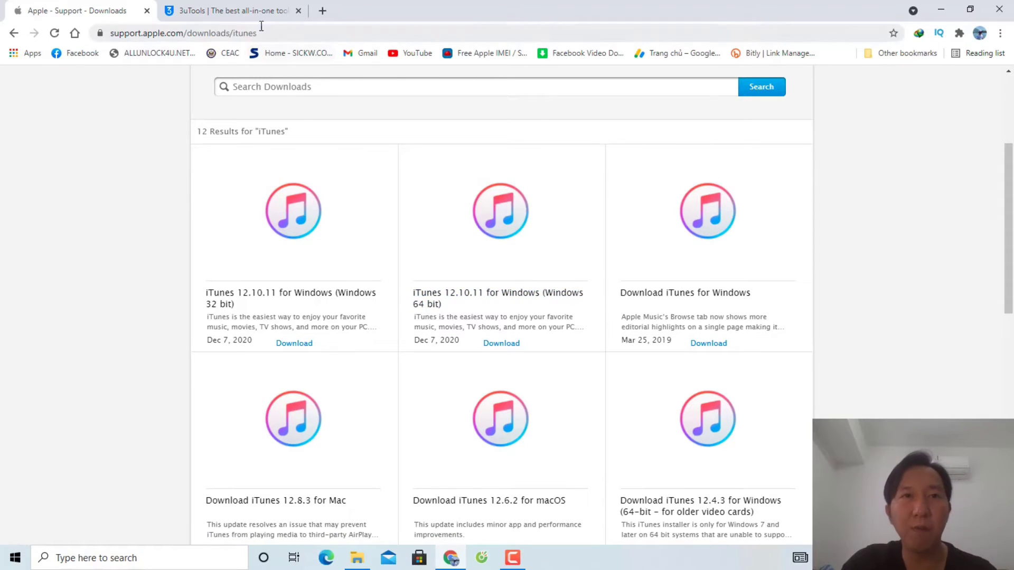
# Examine the 3u.com address and the 3uTools download section on its home page
pyautogui.click(252, 12)
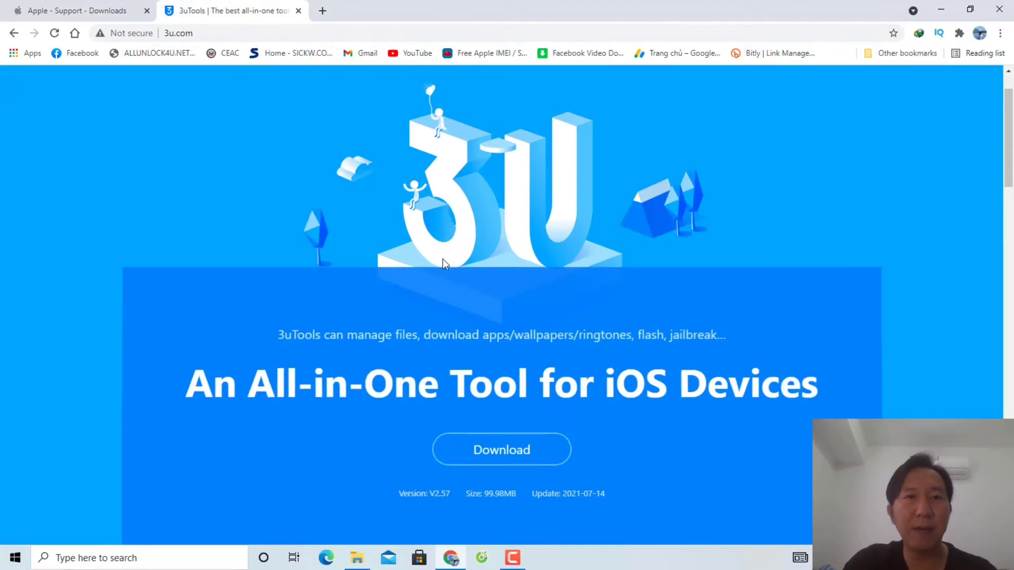
pyautogui.click(220, 32)
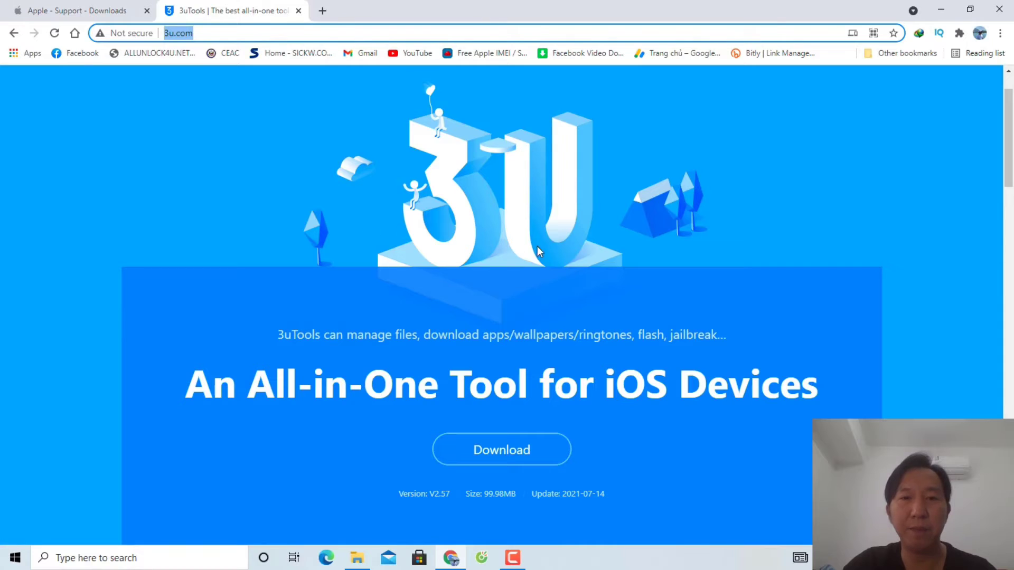
pyautogui.scroll(-4, 534, 251)
pyautogui.scroll(3, 533, 254)
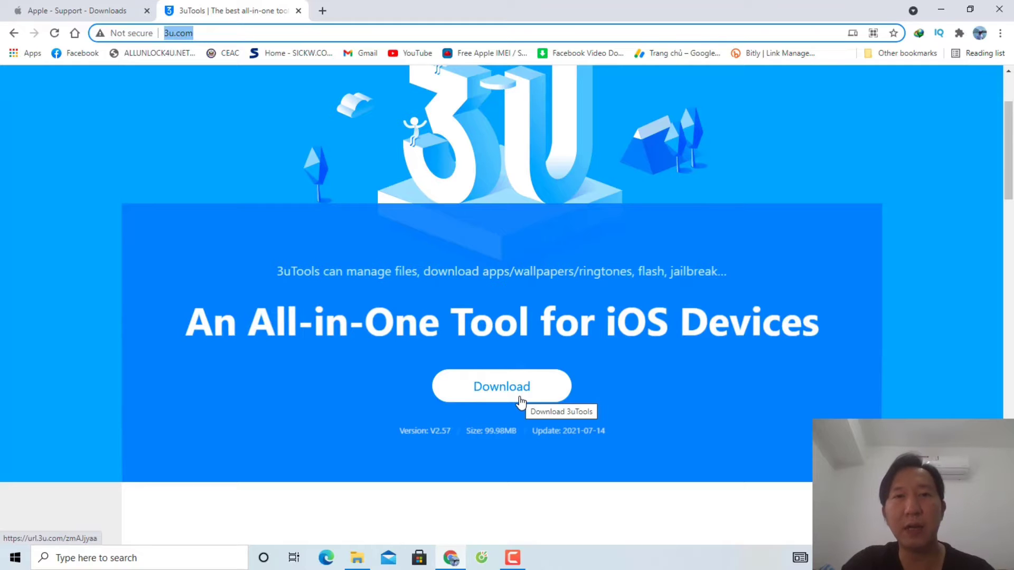
pyautogui.click(441, 174)
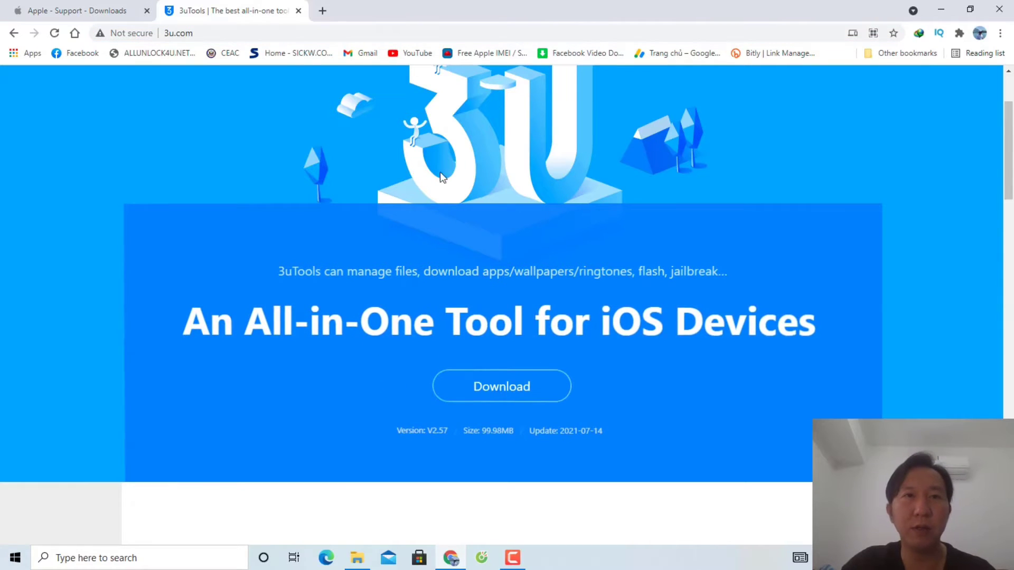
# Minimize the browser and move the iTunes64Setup.exe and 3uTools setup files side by side toward the middle of the desktop
pyautogui.click(940, 10)
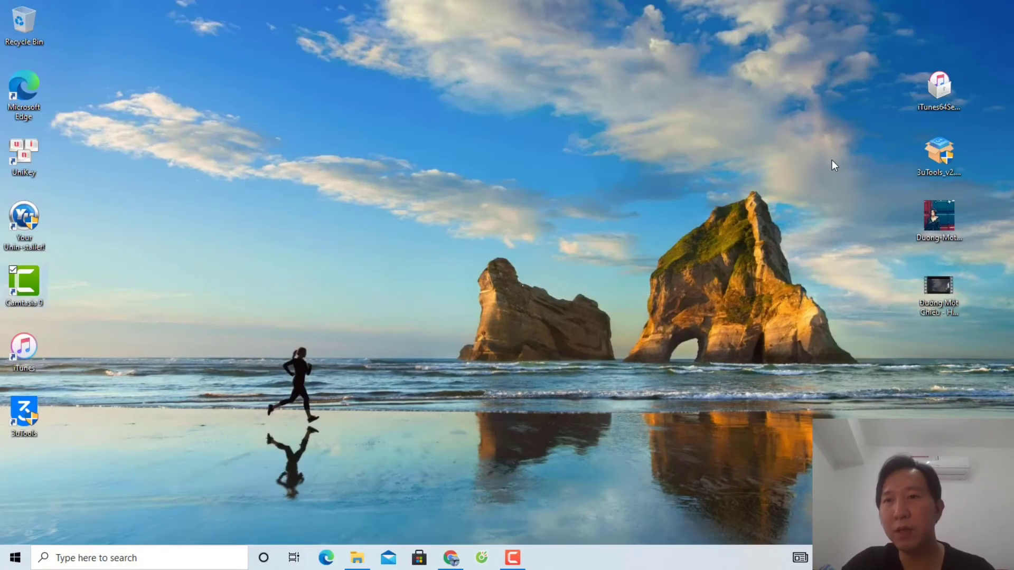
pyautogui.moveTo(936, 89); pyautogui.dragTo(512, 127)
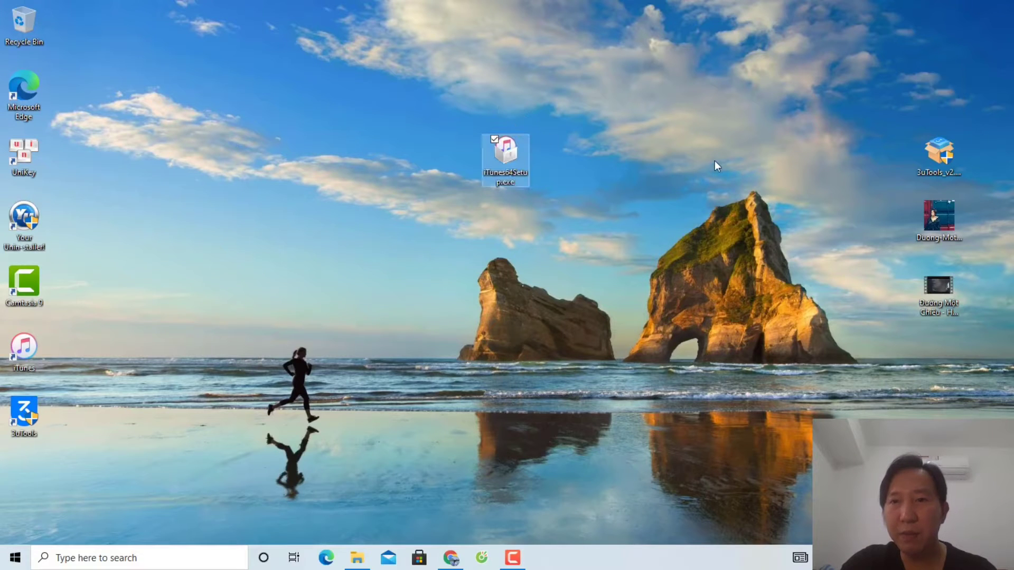
pyautogui.moveTo(946, 160); pyautogui.dragTo(598, 170)
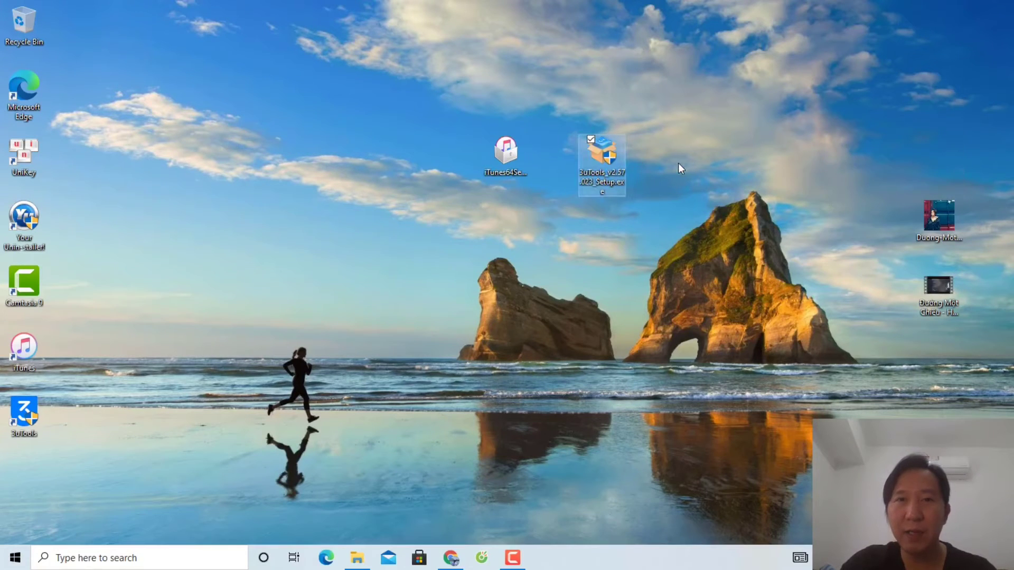
pyautogui.click(484, 230)
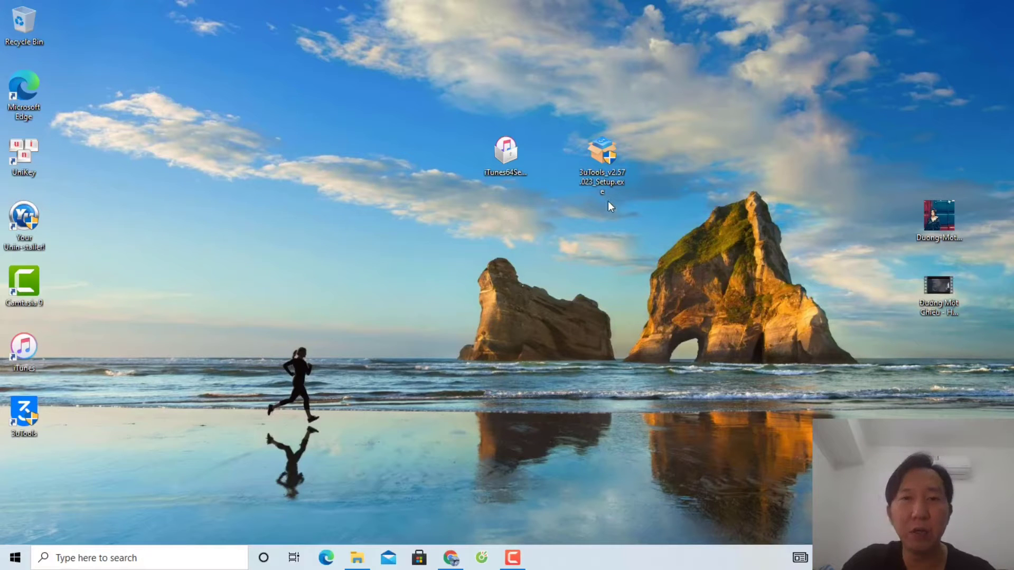
# Run the iTunes64Setup.exe installer and cancel out of its repair-or-remove wizard
pyautogui.click(515, 161)
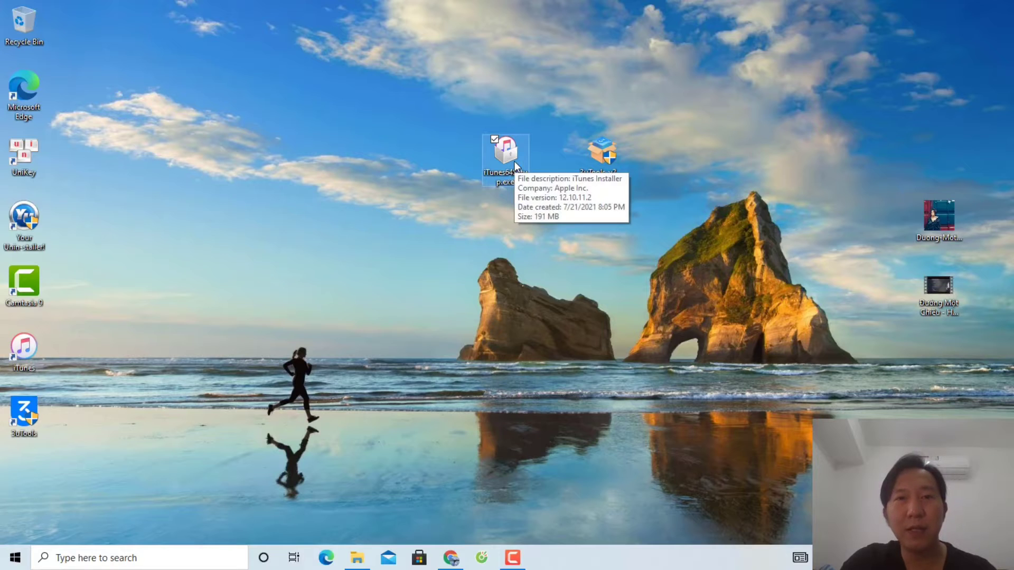
pyautogui.doubleClick(515, 162)
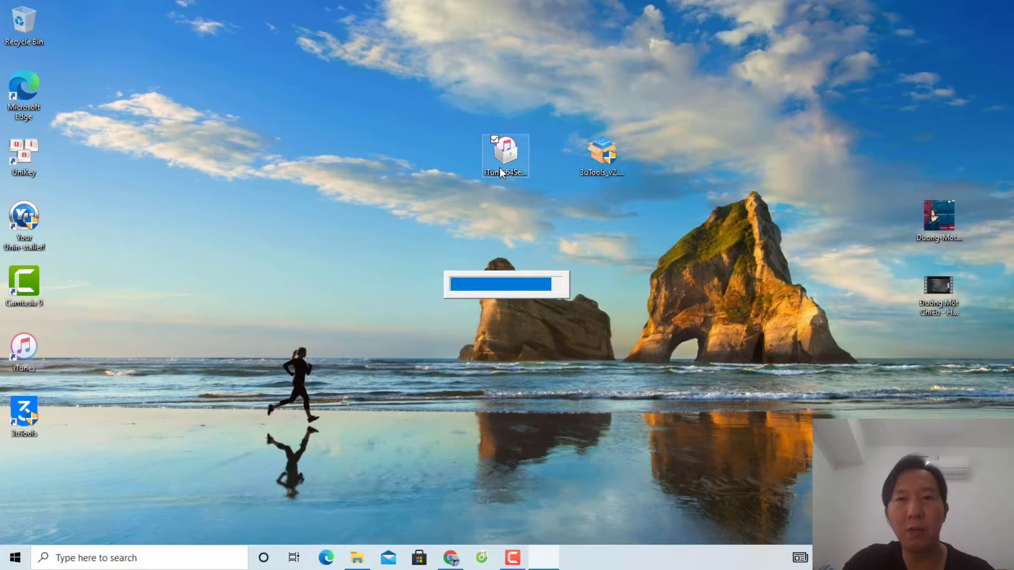
pyautogui.click(590, 298)
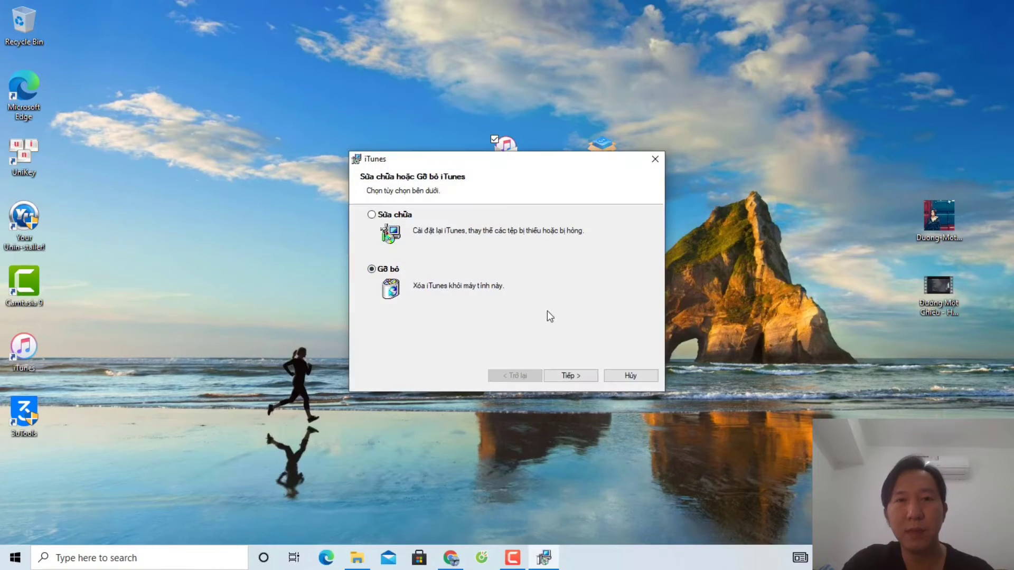
pyautogui.click(581, 376)
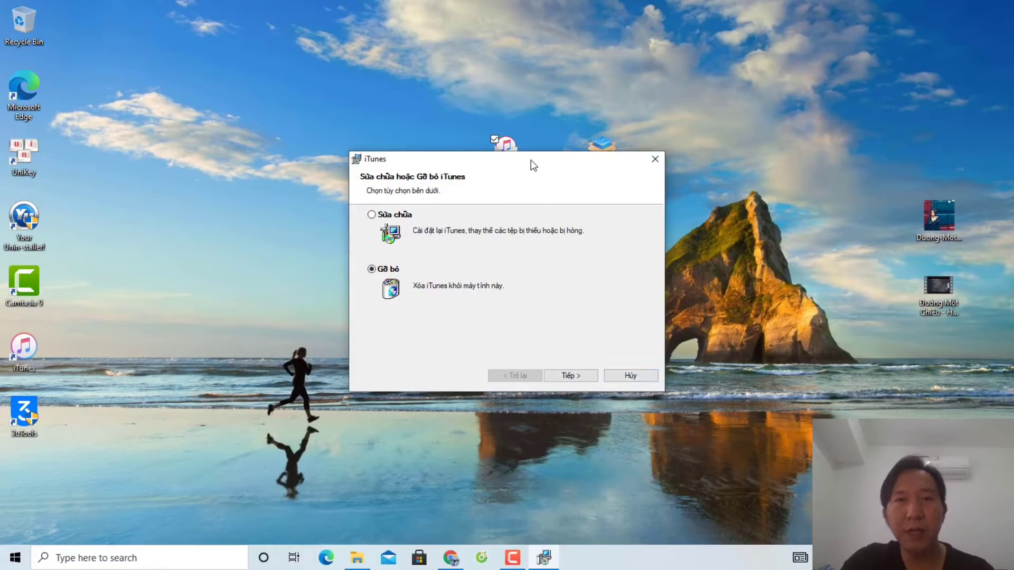
pyautogui.click(627, 378)
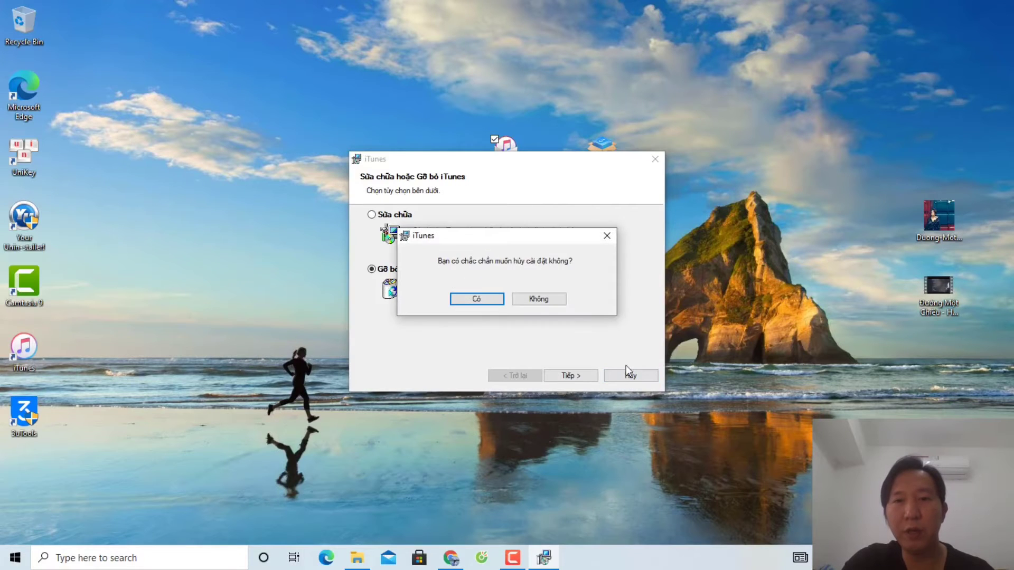
pyautogui.click(484, 306)
pyautogui.click(576, 376)
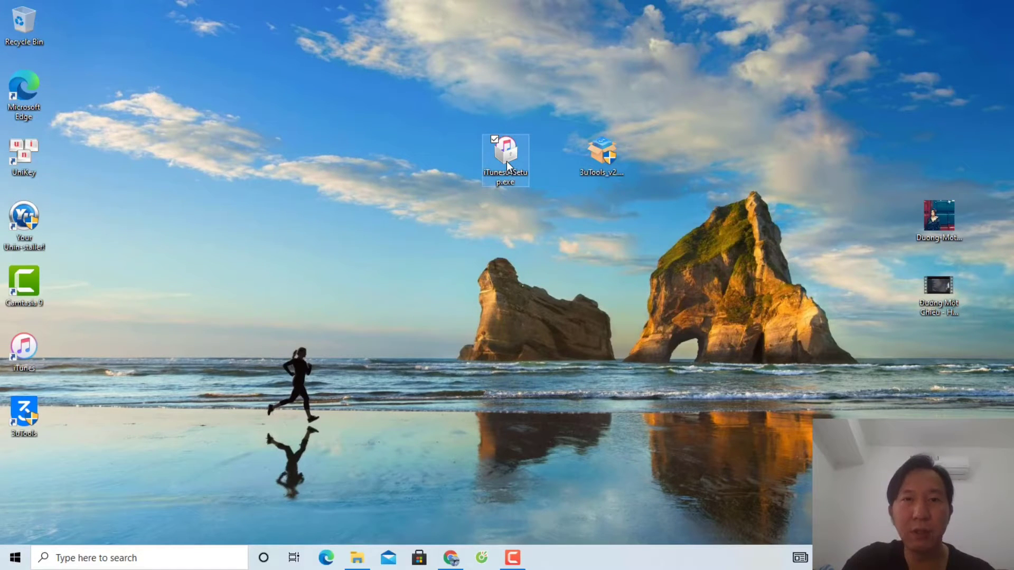
pyautogui.click(581, 207)
pyautogui.click(603, 174)
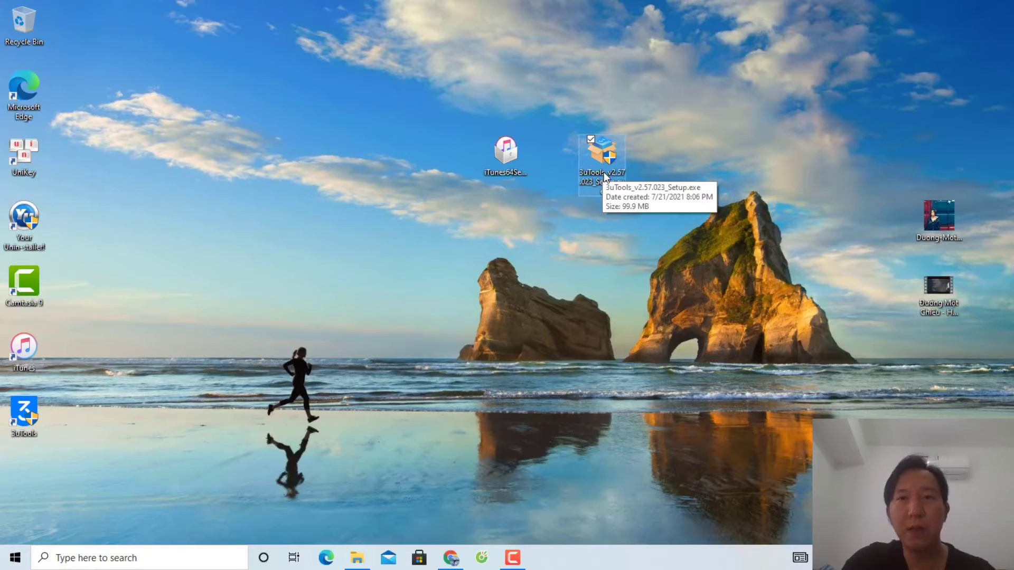
pyautogui.click(534, 172)
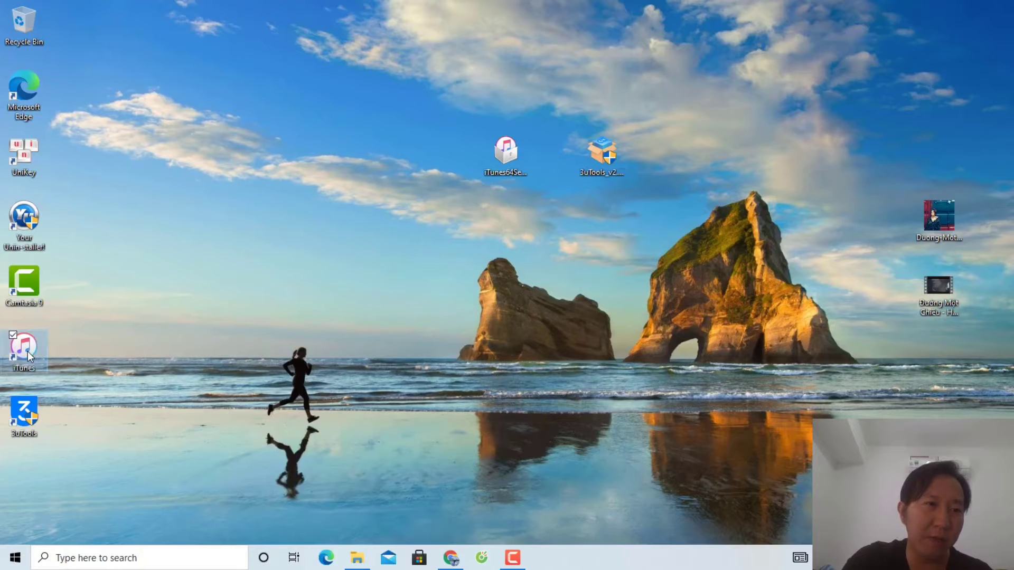
pyautogui.click(21, 423)
pyautogui.click(135, 392)
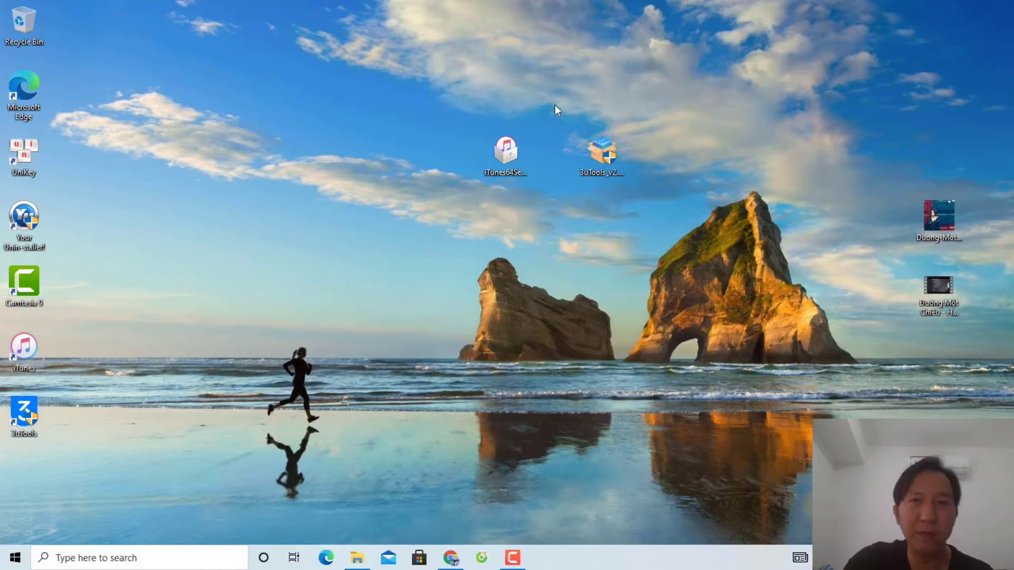
# Move the iTunes64Setup.exe and 3uTools setup files together to the desktop's upper-right corner
pyautogui.moveTo(647, 151); pyautogui.dragTo(469, 220)
pyautogui.moveTo(507, 174); pyautogui.dragTo(866, 53)
pyautogui.click(944, 113)
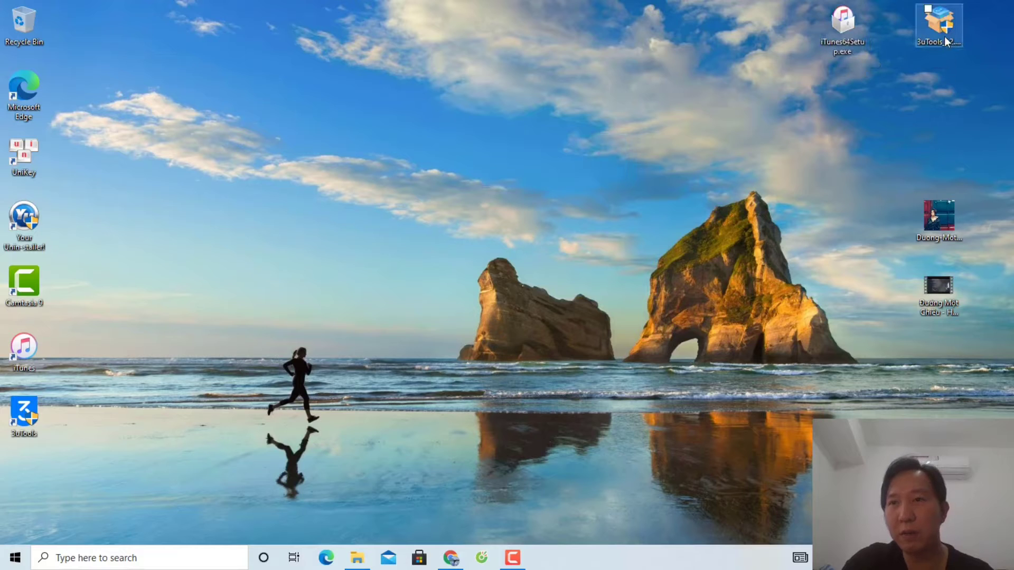
# Stack the iTunes64Setup.exe and 3uTools setup files vertically in the desktop's upper-right corner, with the iTunes installer on top
pyautogui.moveTo(938, 27); pyautogui.dragTo(845, 93)
pyautogui.moveTo(802, 11); pyautogui.dragTo(876, 153)
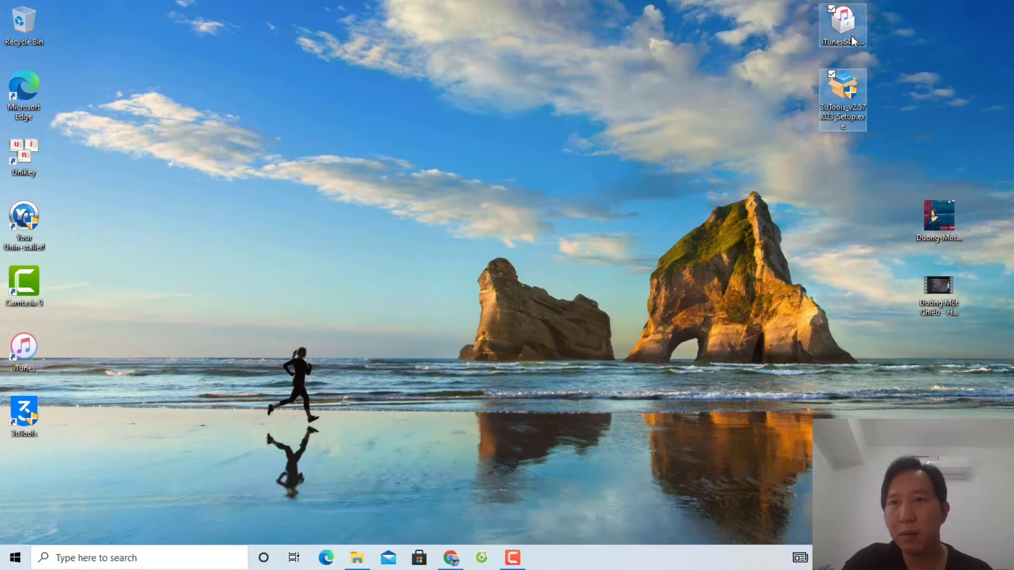
pyautogui.moveTo(851, 36); pyautogui.dragTo(953, 45)
pyautogui.click(749, 113)
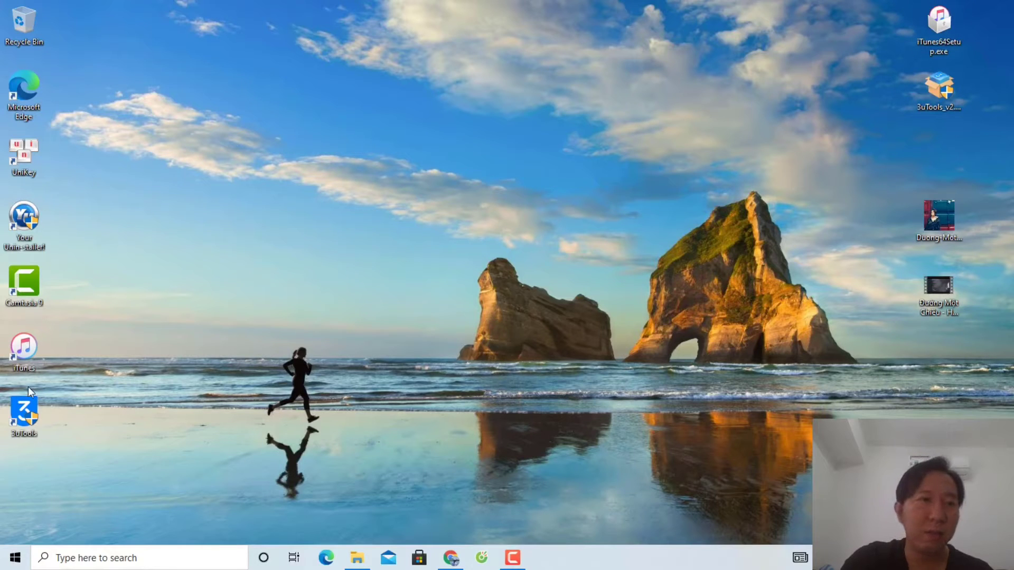
# Launch iTunes from the desktop and open the connected iPhone's summary page
pyautogui.click(24, 350)
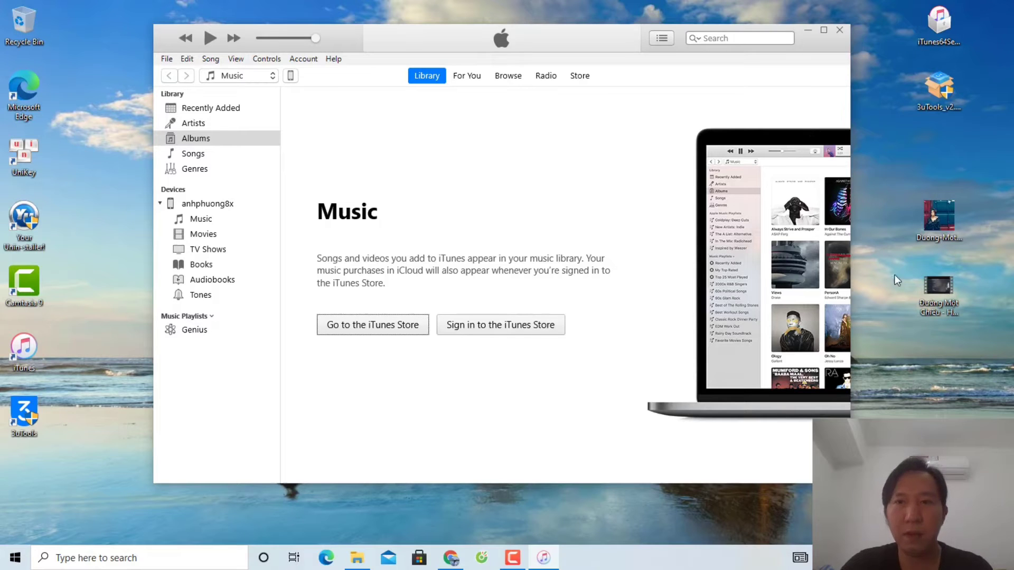
pyautogui.click(883, 285)
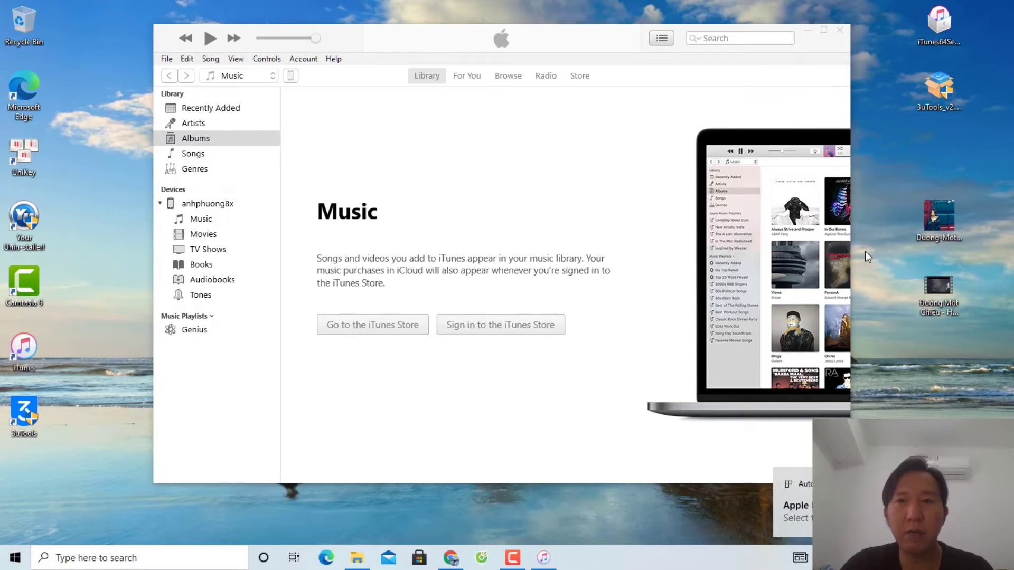
pyautogui.click(576, 149)
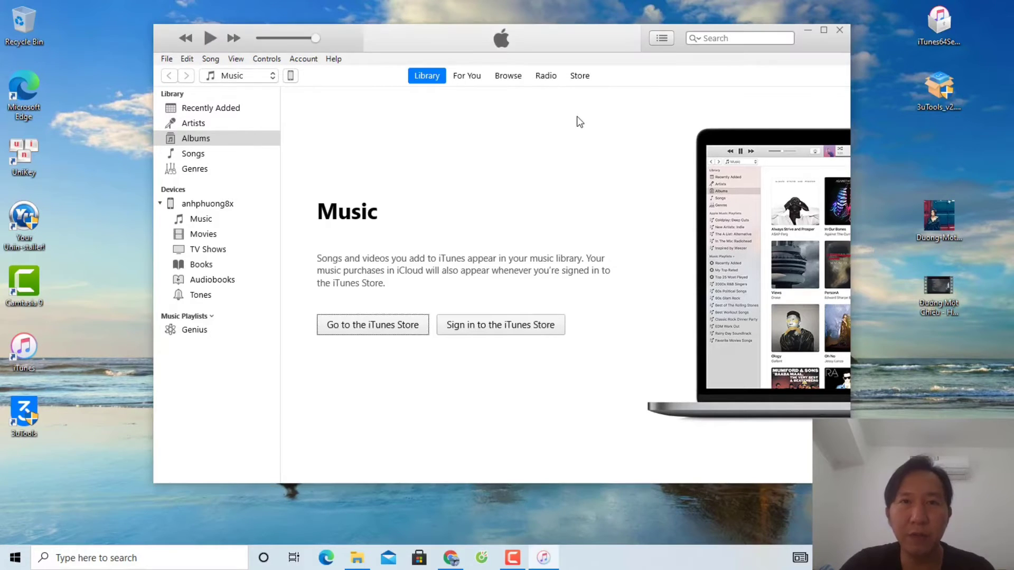
pyautogui.click(291, 77)
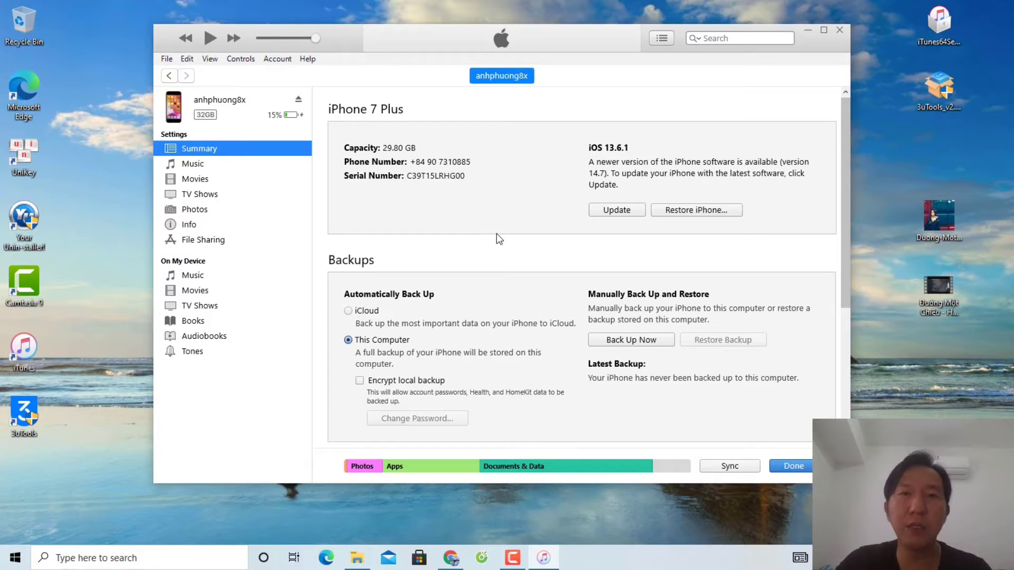
# Review the iPhone's details, backup settings and options on the iTunes summary page, and close iTunes
pyautogui.click(879, 365)
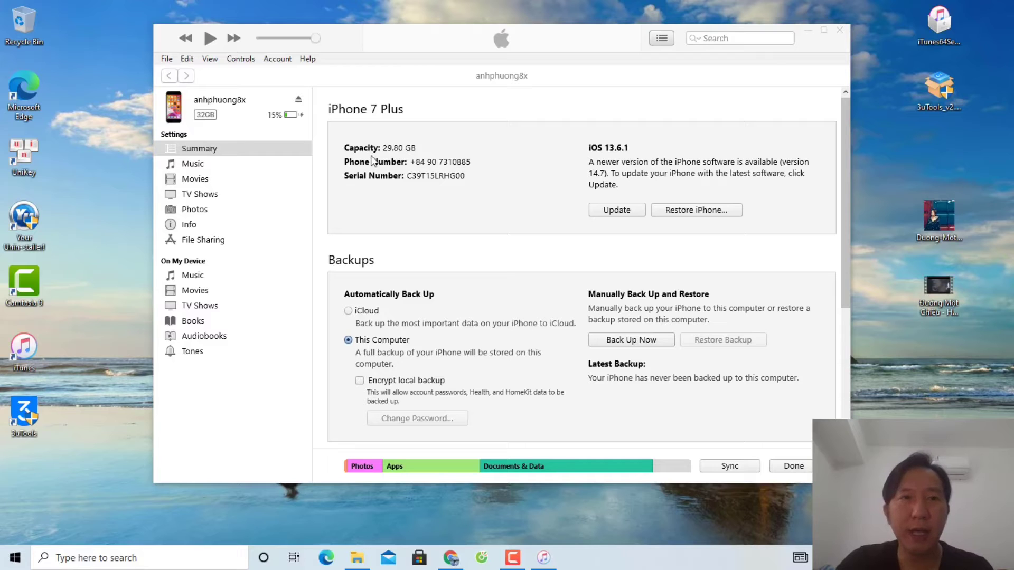
pyautogui.scroll(-5, 436, 204)
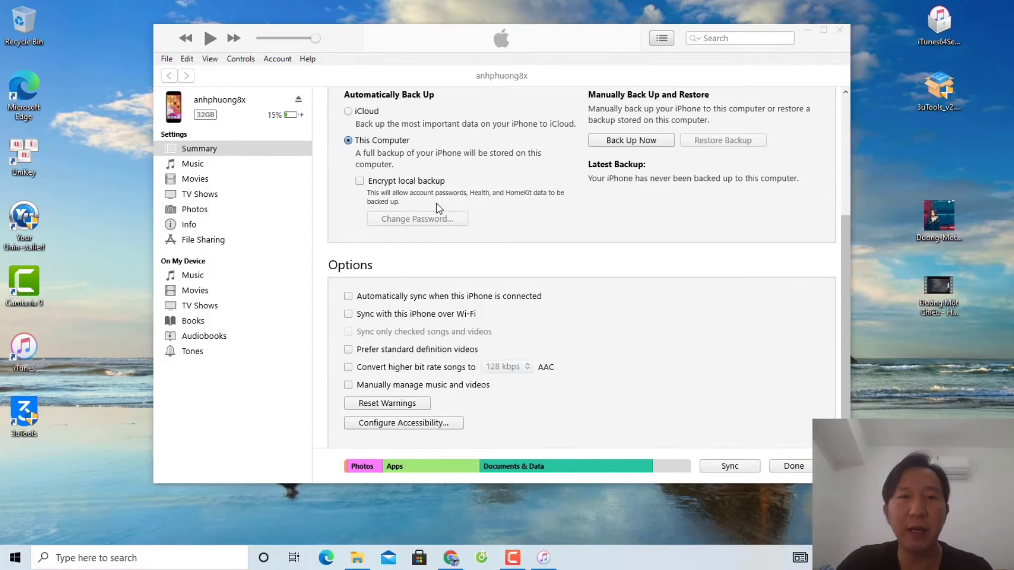
pyautogui.scroll(5, 436, 208)
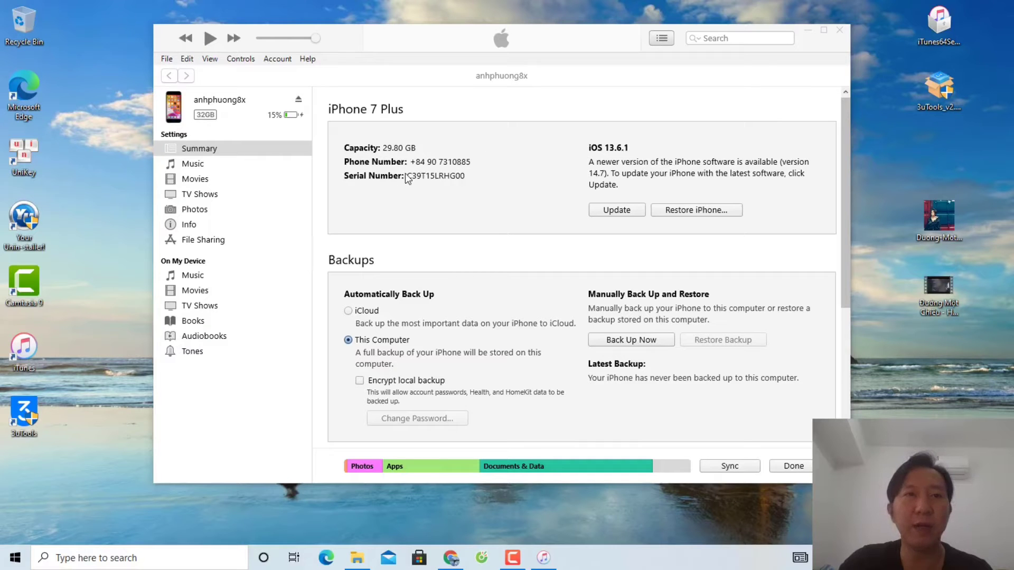
pyautogui.click(840, 30)
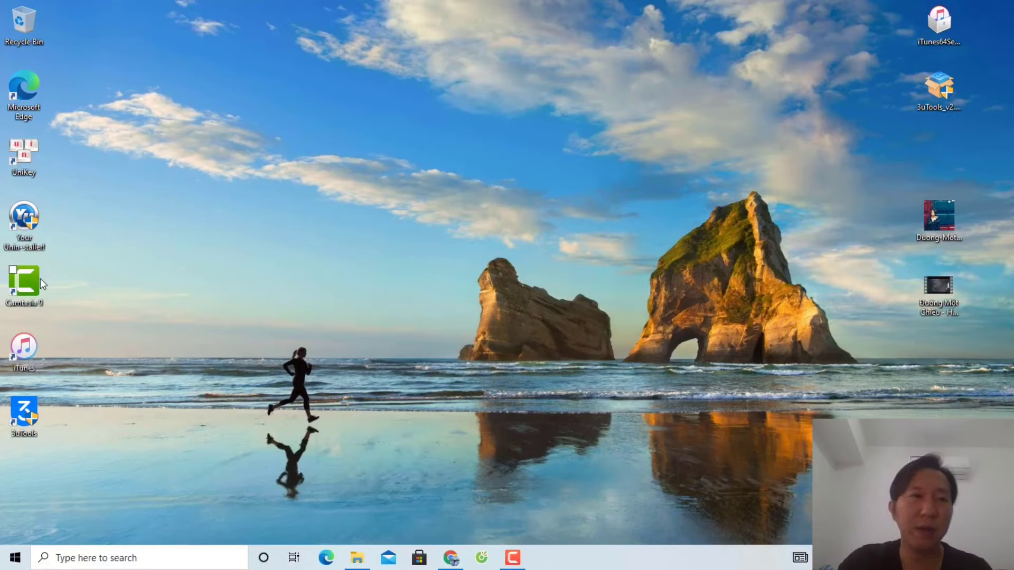
# Launch 3uTools, dismiss the connection reminder with "Không nhắc lại" enabled, and move the window slightly up the desktop
pyautogui.doubleClick(25, 423)
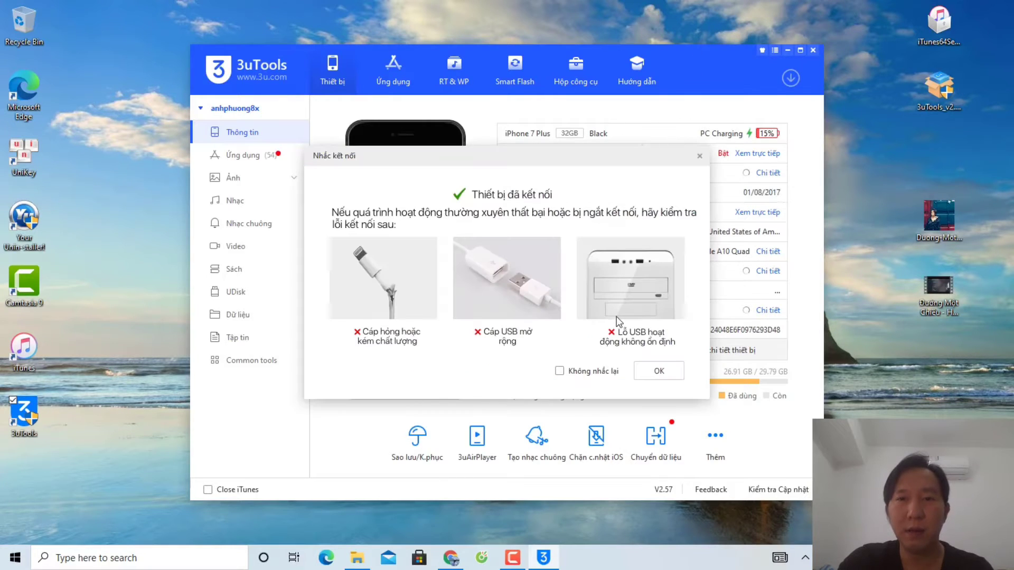
pyautogui.click(559, 371)
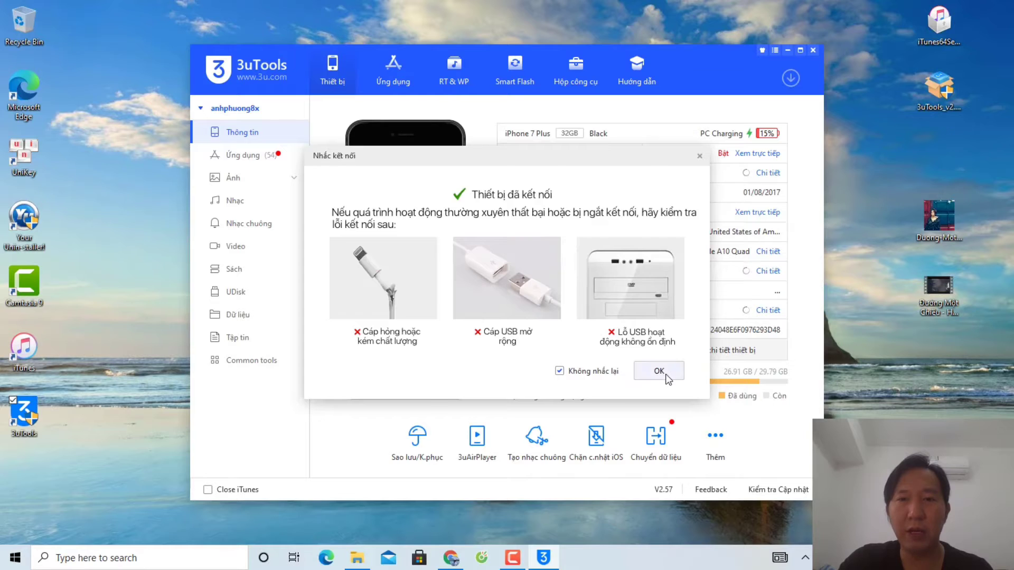
pyautogui.click(665, 375)
pyautogui.moveTo(718, 74); pyautogui.dragTo(715, 48)
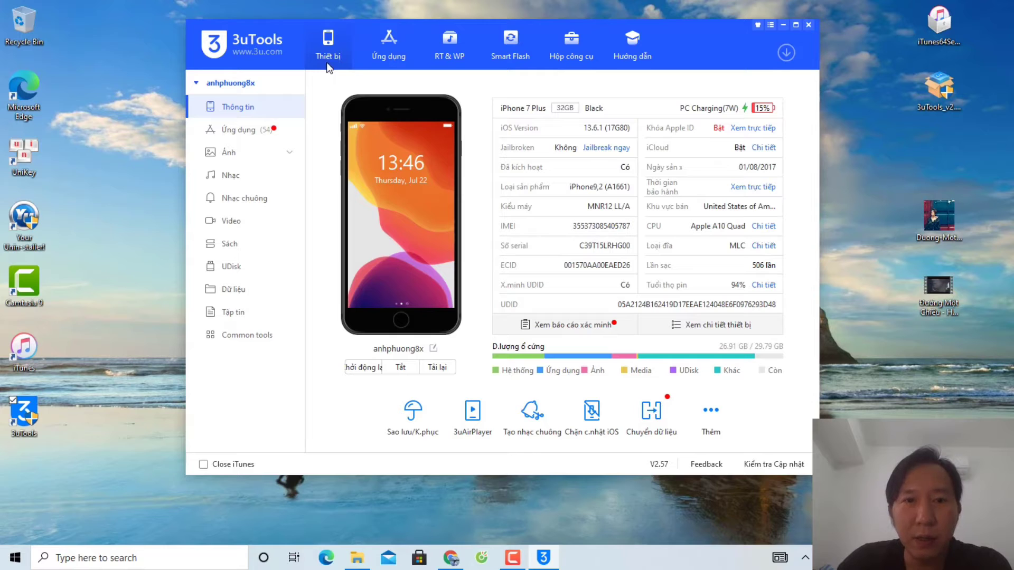
# Check the language choices in the 3uTools general settings, keep Tiếng Việt (By FTiOS Team), and leave the settings without applying changes
pyautogui.click(771, 24)
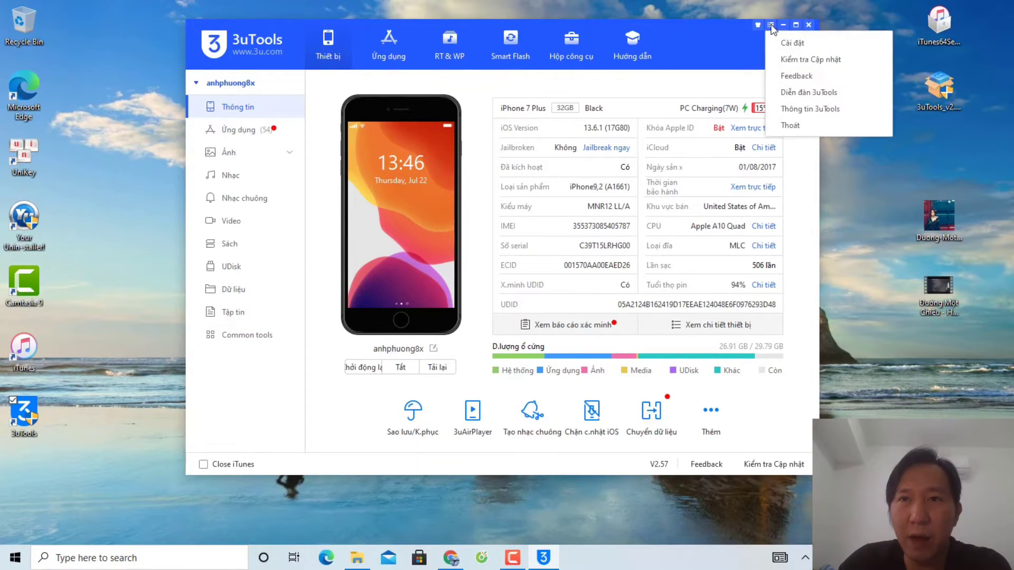
pyautogui.click(785, 40)
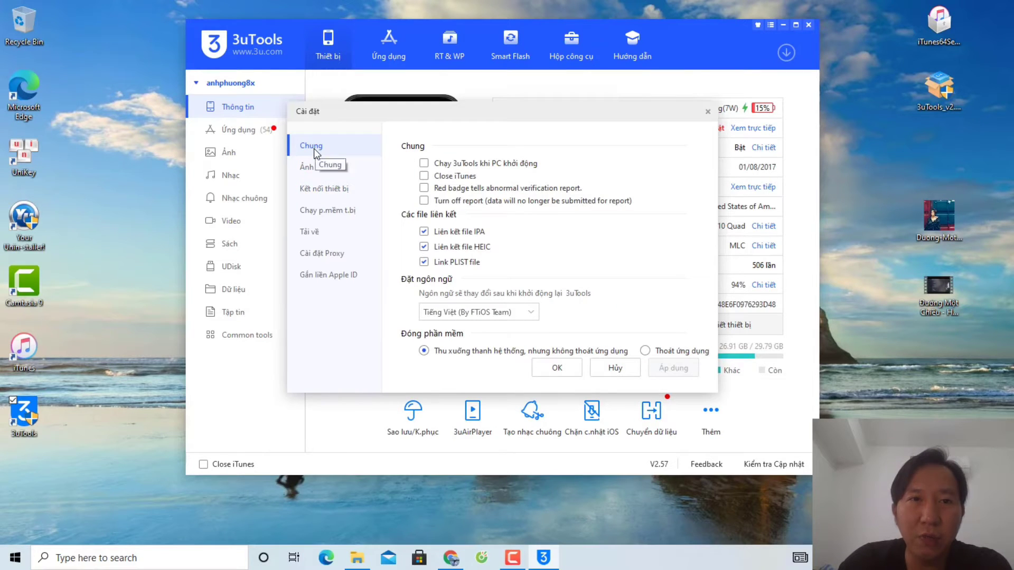
pyautogui.click(530, 312)
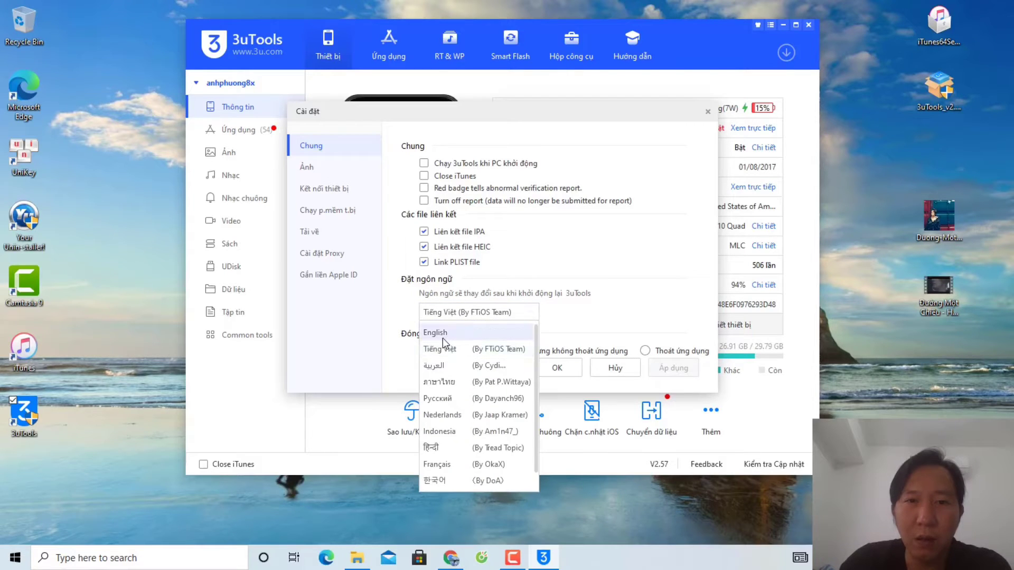
pyautogui.scroll(-1, 464, 429)
pyautogui.scroll(1, 463, 425)
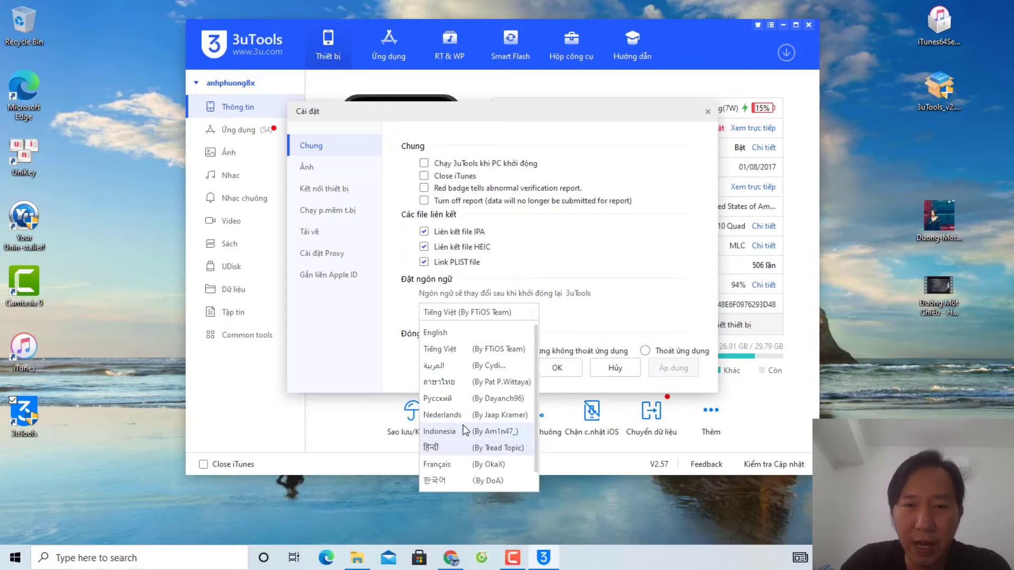
pyautogui.click(441, 350)
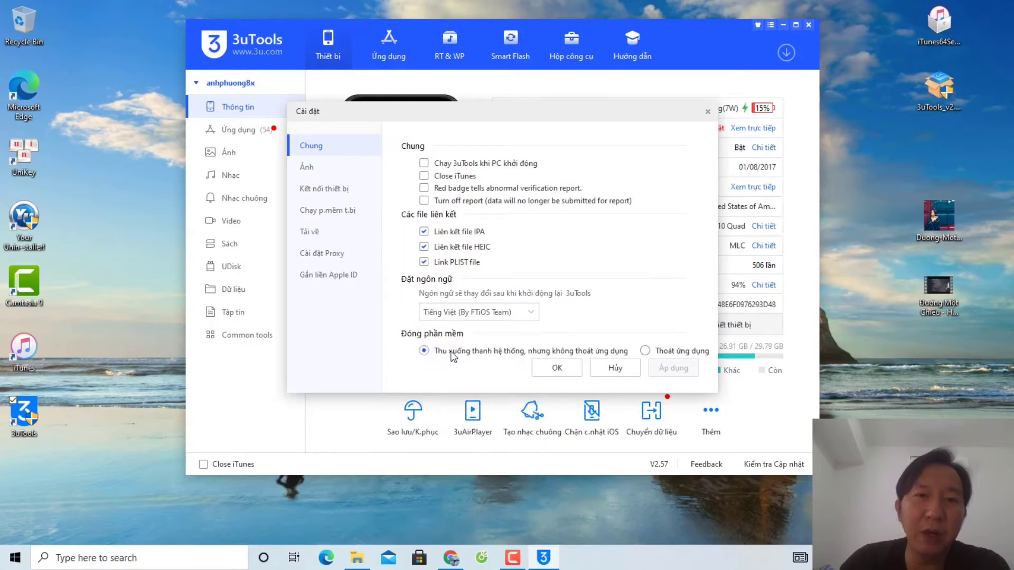
pyautogui.click(612, 372)
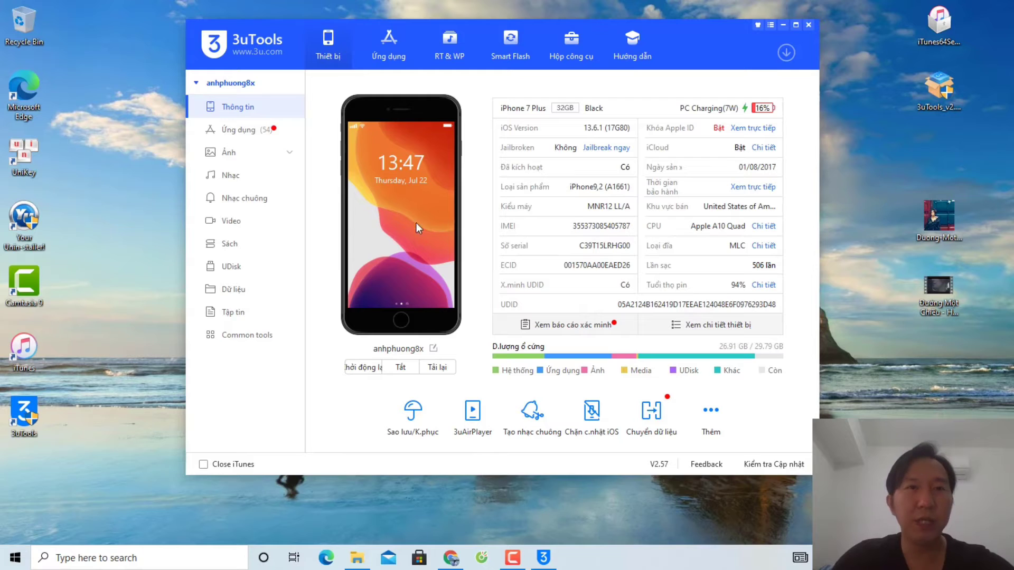
# Import the Duong-Mot-Chieu song file from the Desktop into the iPhone's music library and dismiss the import message
pyautogui.click(232, 176)
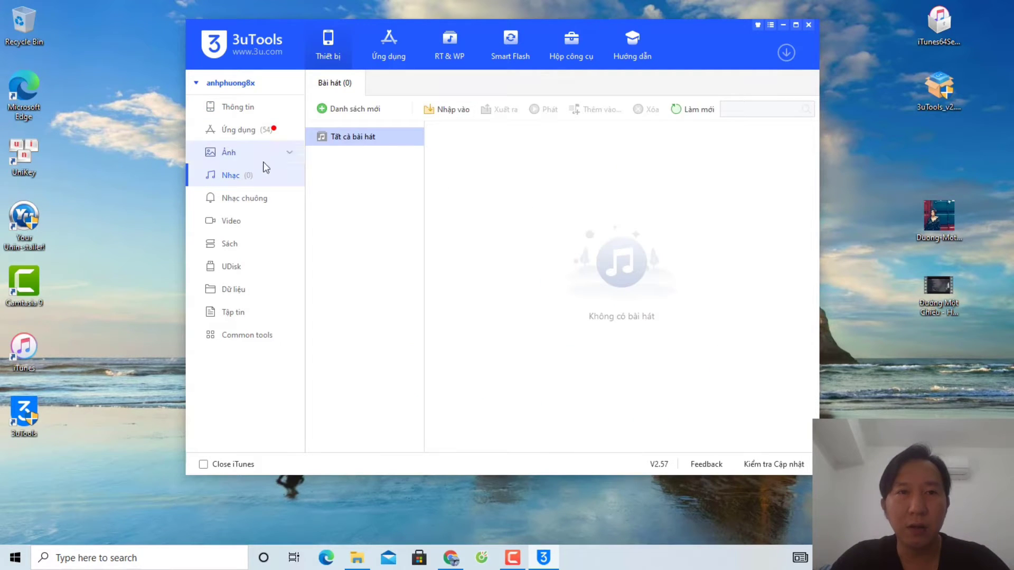
pyautogui.click(451, 113)
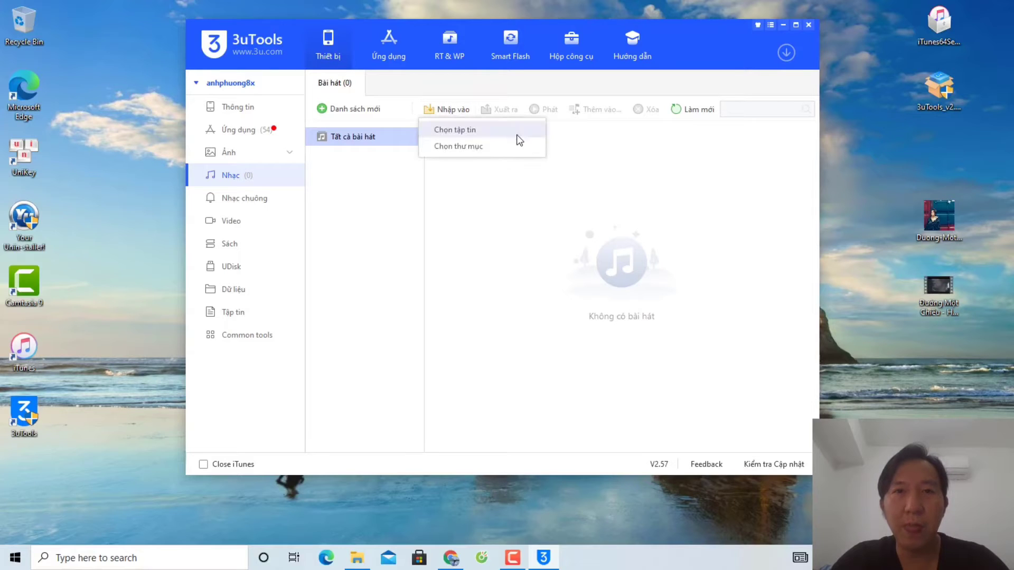
pyautogui.click(468, 131)
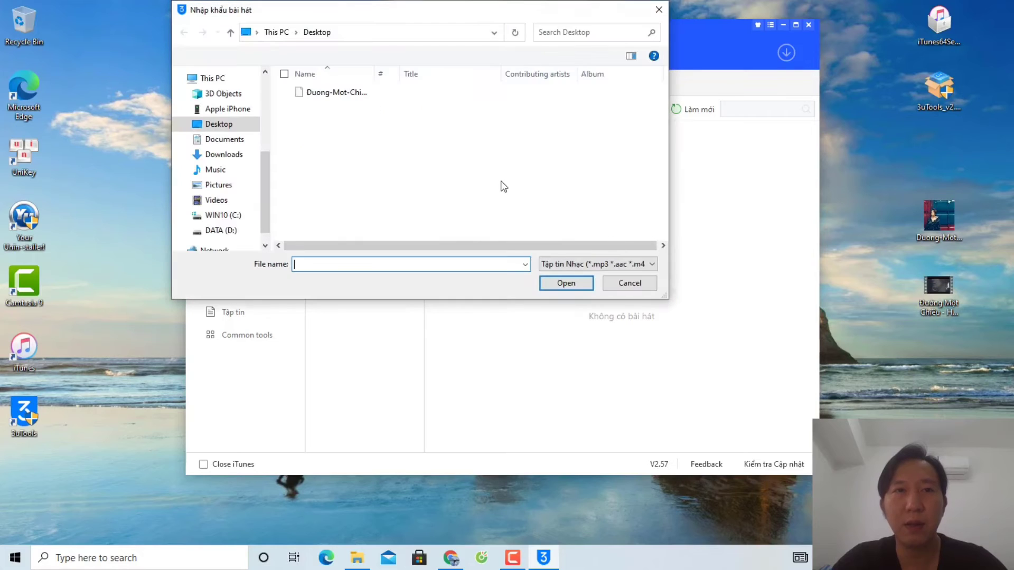
pyautogui.click(325, 93)
pyautogui.click(563, 284)
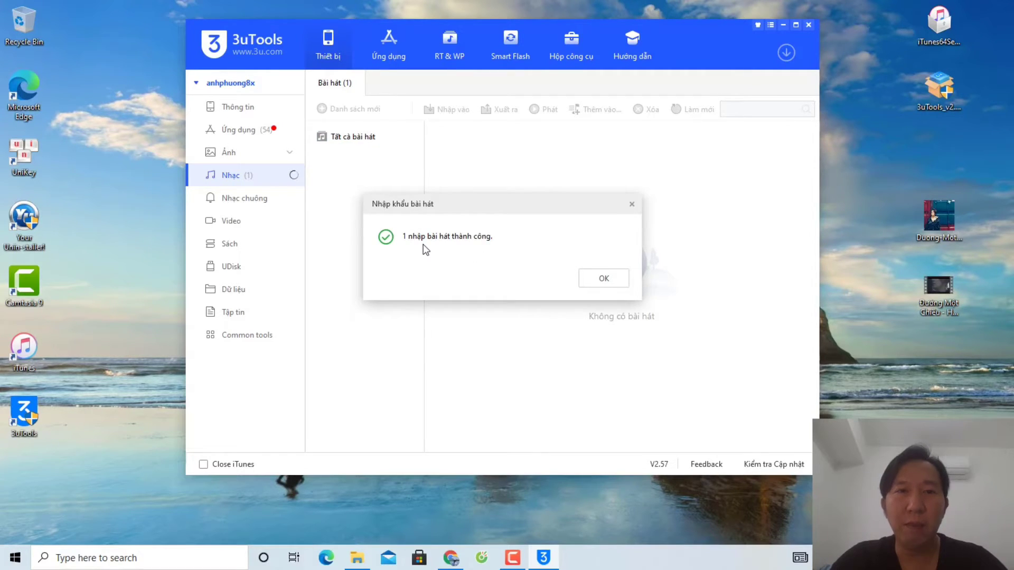
pyautogui.click(603, 278)
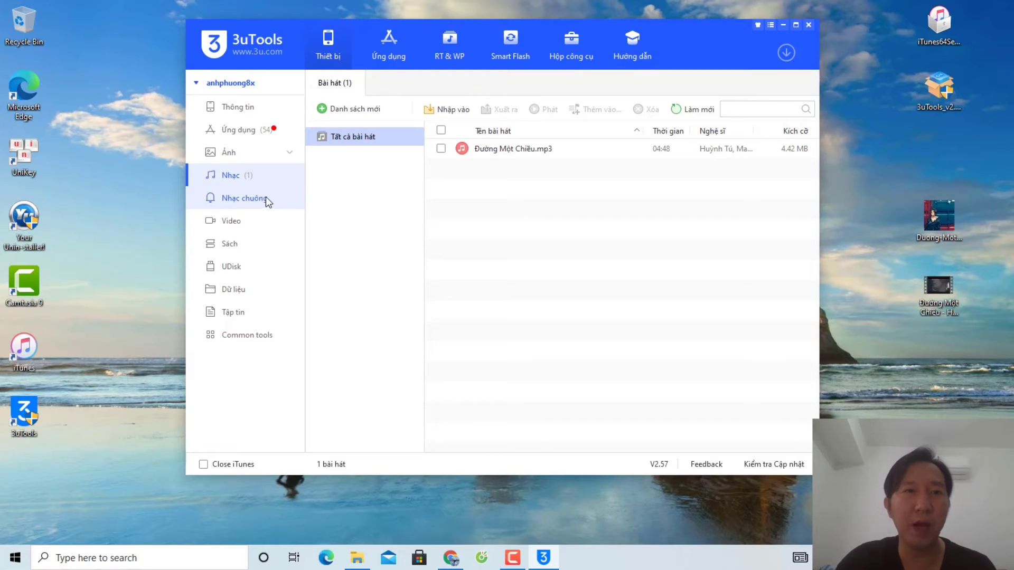
# Point out the Đường Một Chiều video file on the desktop and open the iPhone's Camera Roll in 3uTools
pyautogui.click(934, 286)
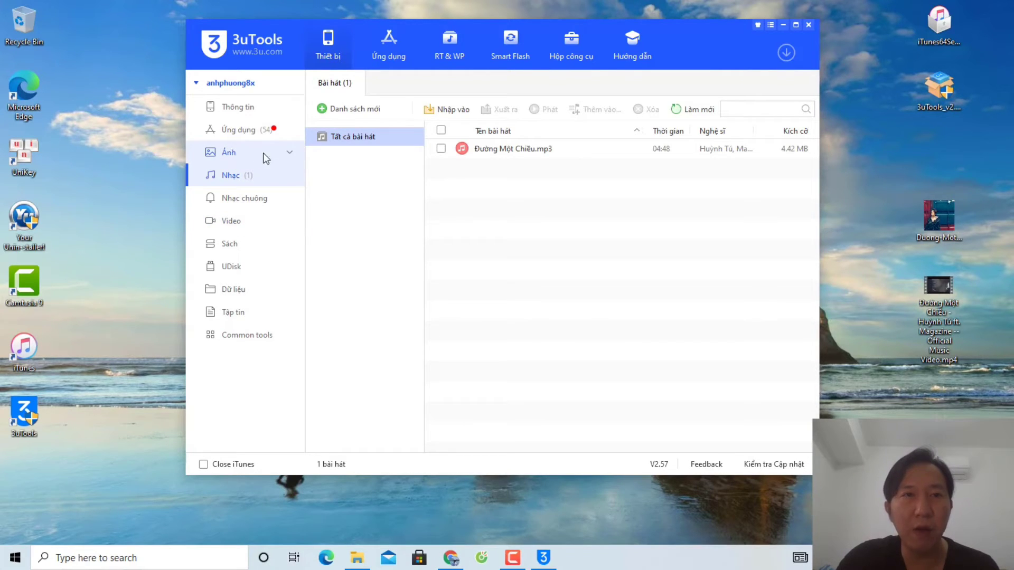
pyautogui.click(230, 153)
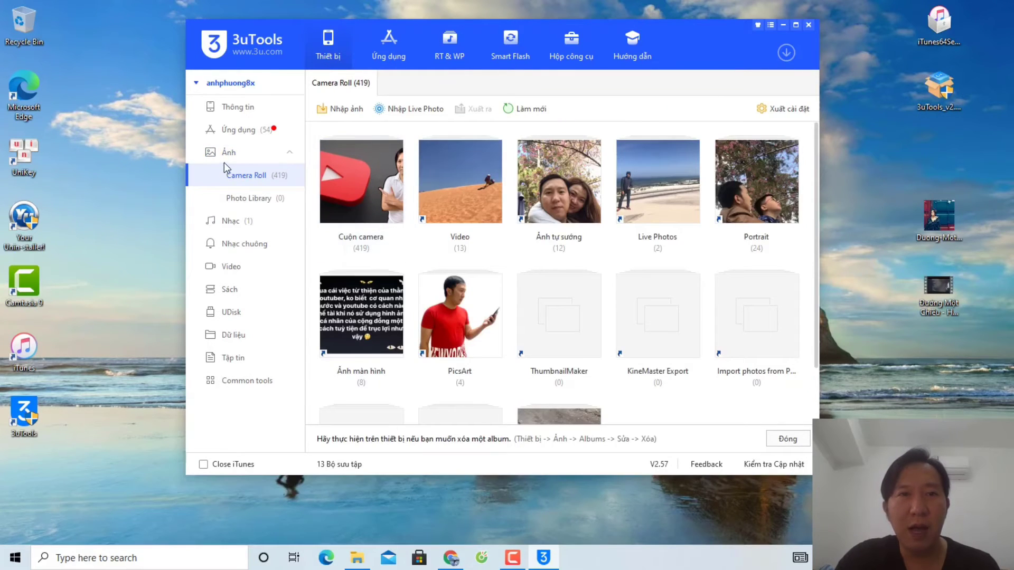
pyautogui.click(345, 114)
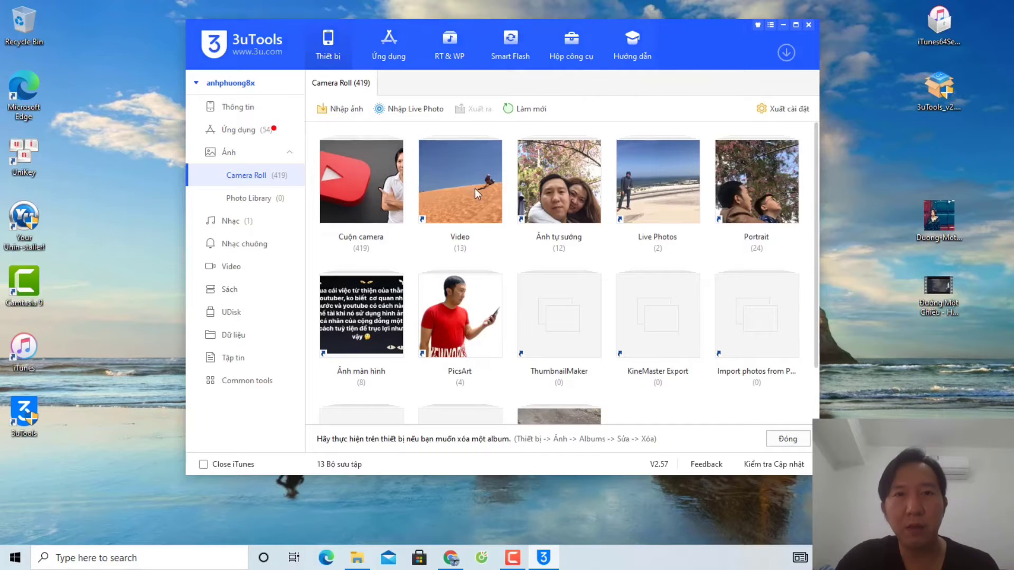
pyautogui.scroll(2, 262, 96)
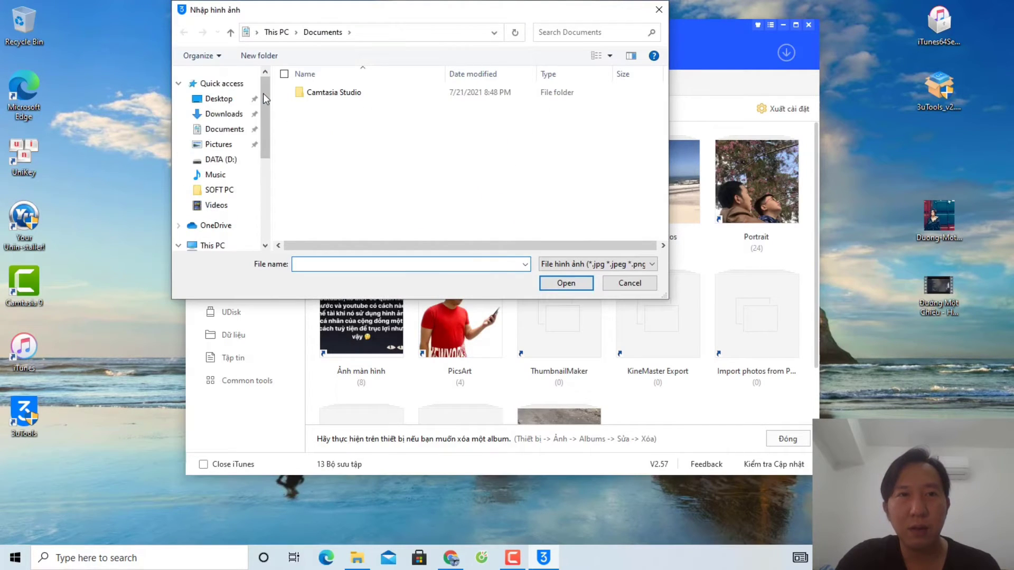
pyautogui.click(218, 99)
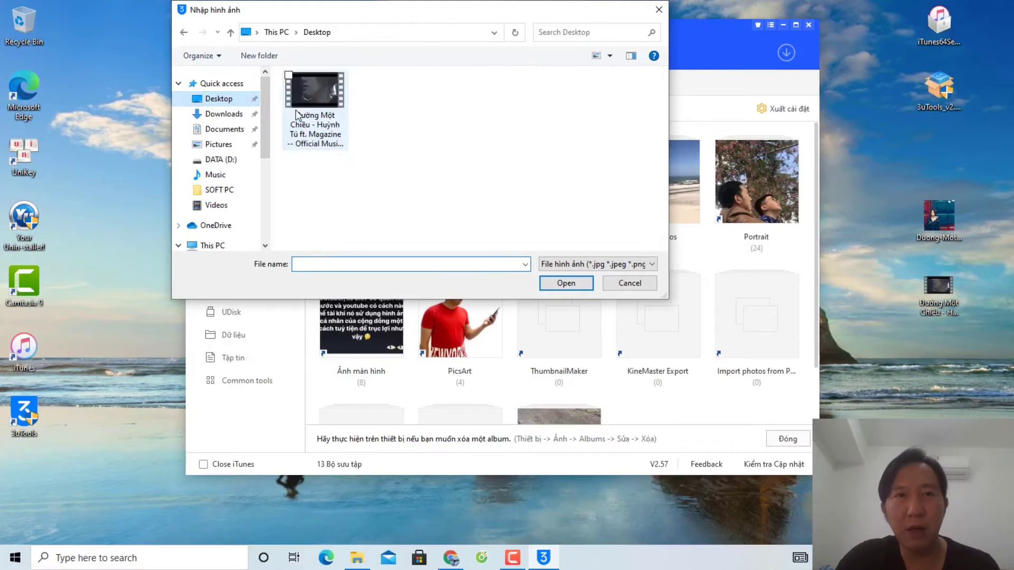
pyautogui.click(325, 103)
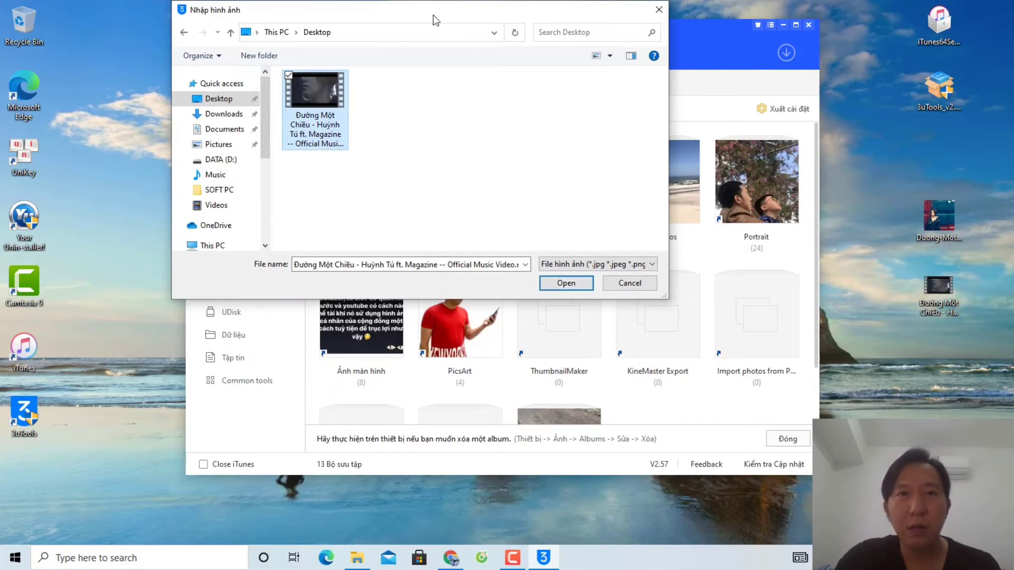
pyautogui.click(623, 284)
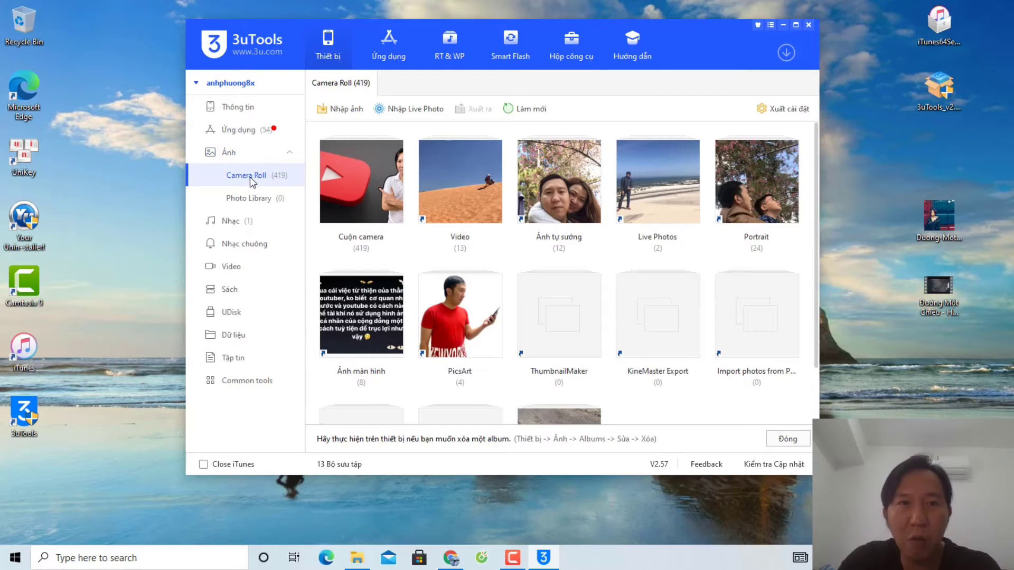
# Choose the Đường Một Chiều music video file from the Desktop for import into the iPhone's Camera Roll
pyautogui.click(340, 112)
pyautogui.click(371, 135)
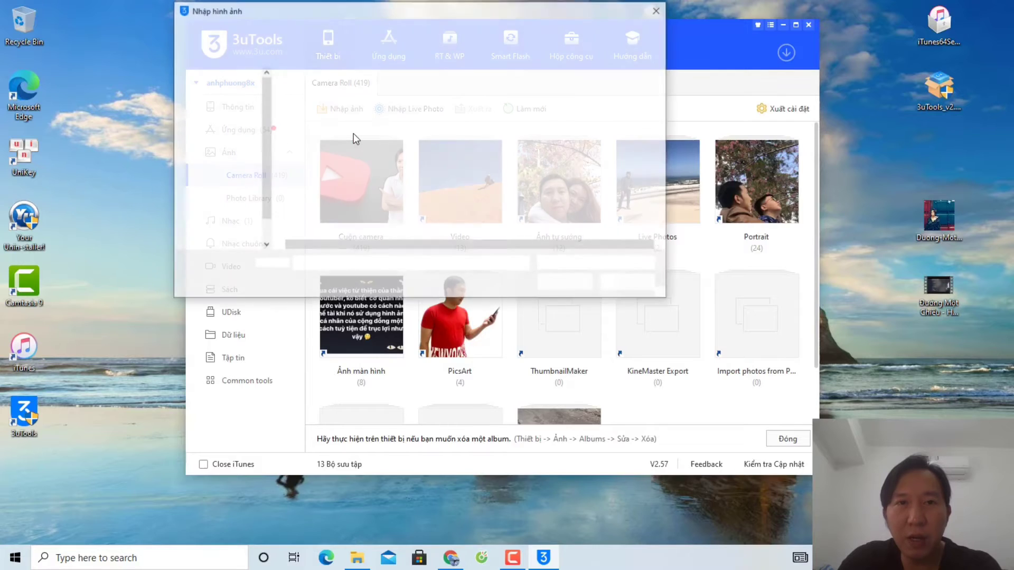
pyautogui.scroll(4, 227, 113)
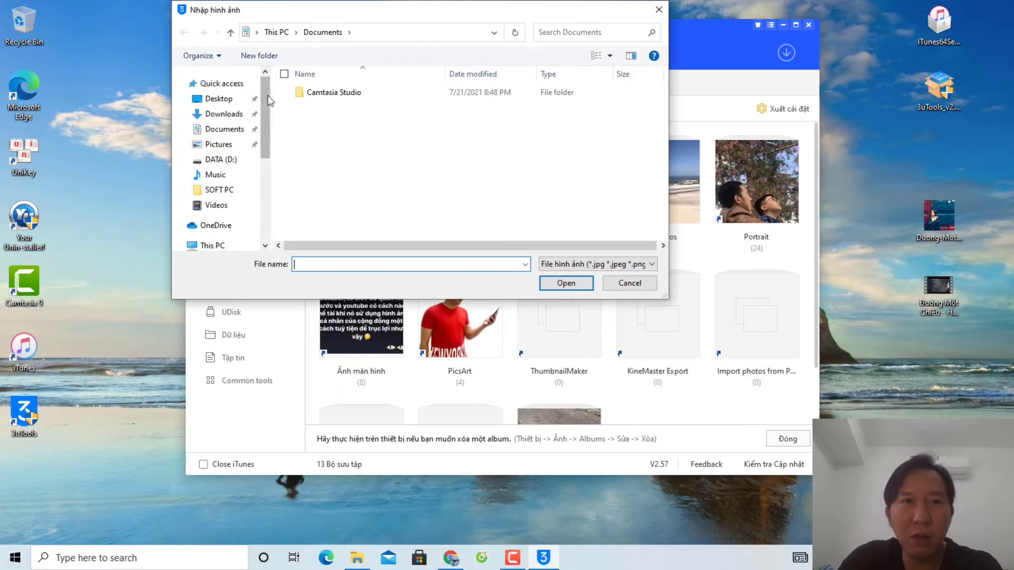
pyautogui.click(219, 102)
pyautogui.click(314, 104)
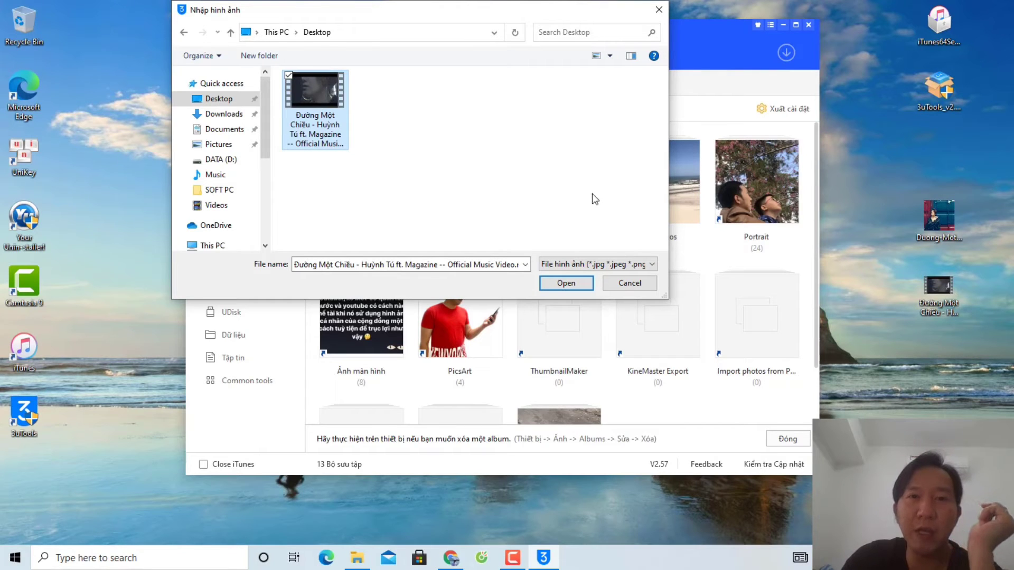
pyautogui.click(561, 284)
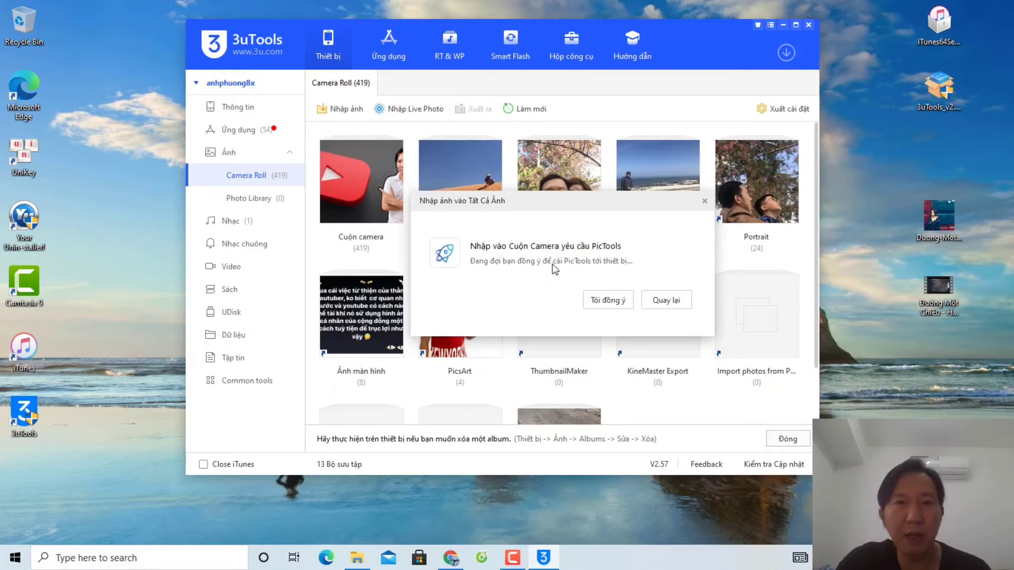
# Agree to install PicTools on the iPhone for the video import and dismiss the completion message
pyautogui.moveTo(516, 202); pyautogui.dragTo(426, 108)
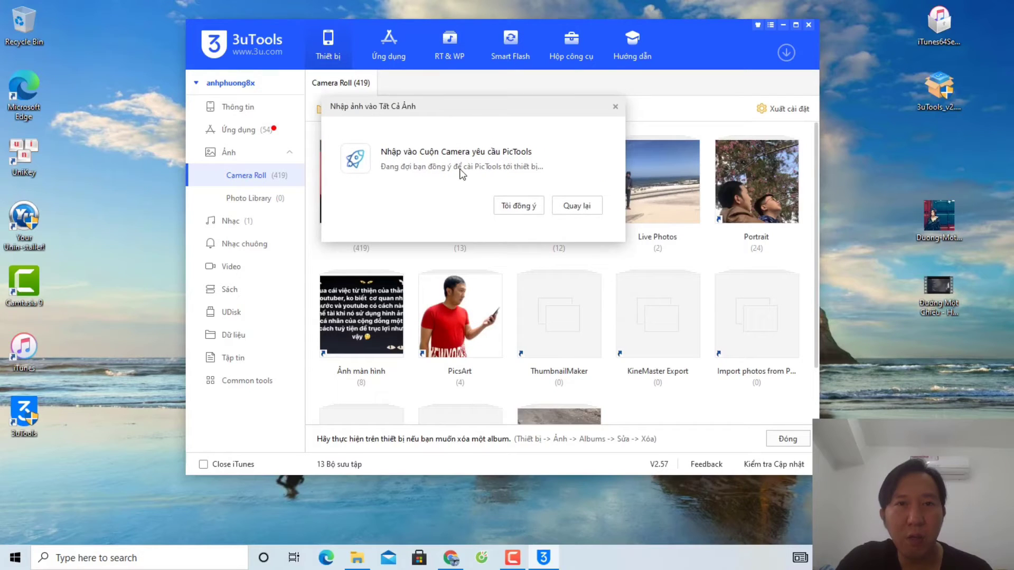
pyautogui.click(525, 210)
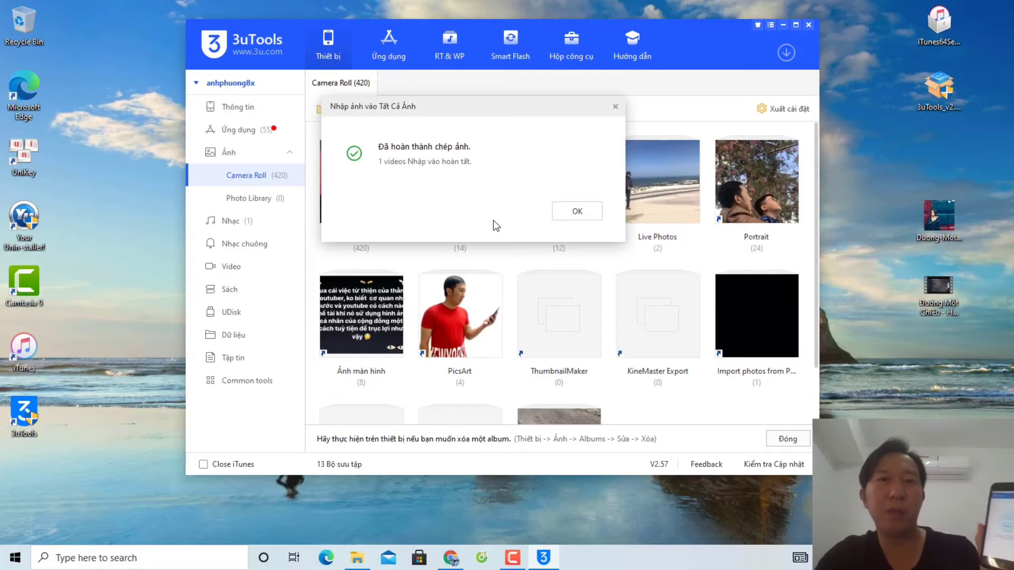
pyautogui.click(577, 212)
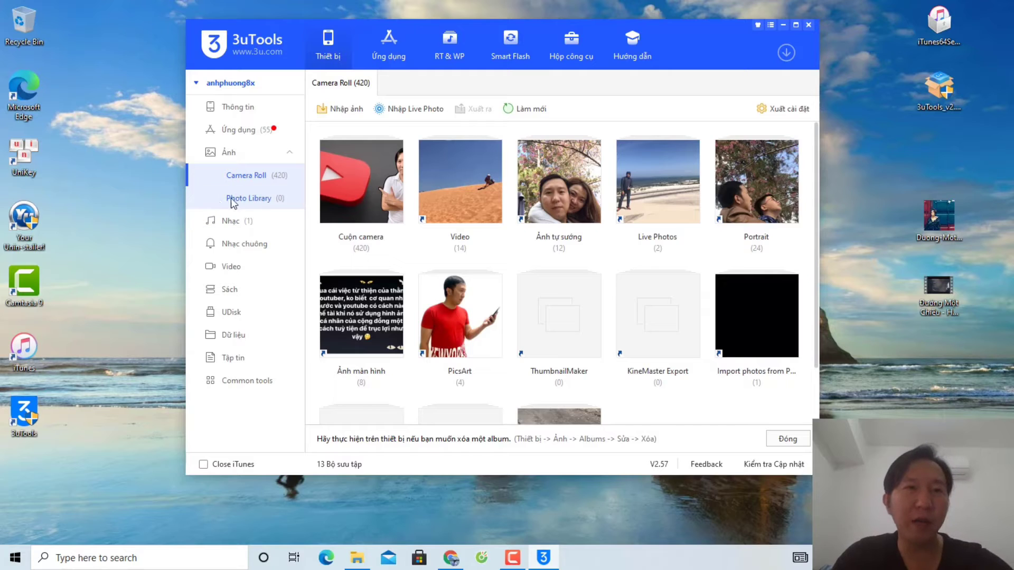
pyautogui.click(228, 154)
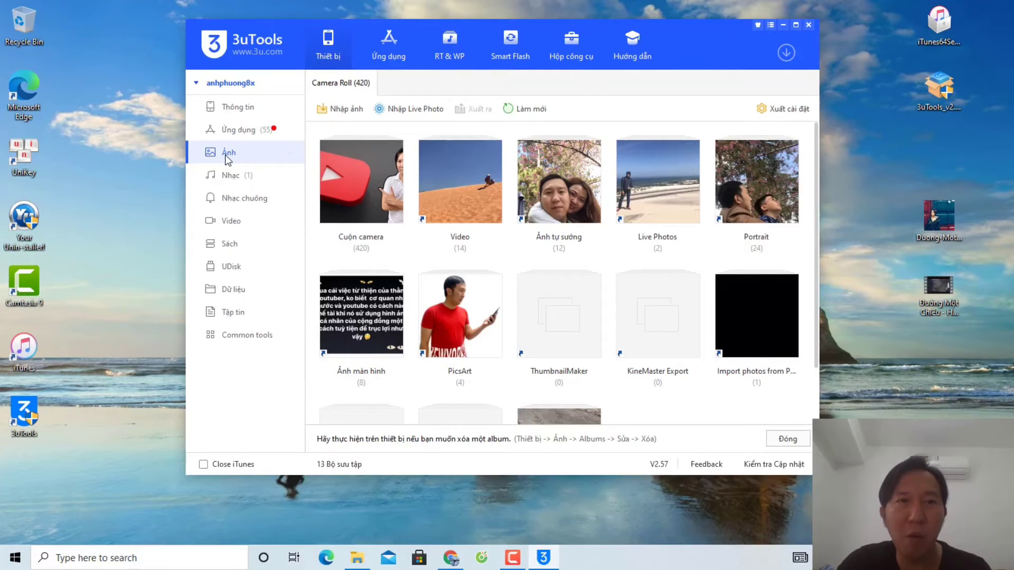
pyautogui.click(341, 112)
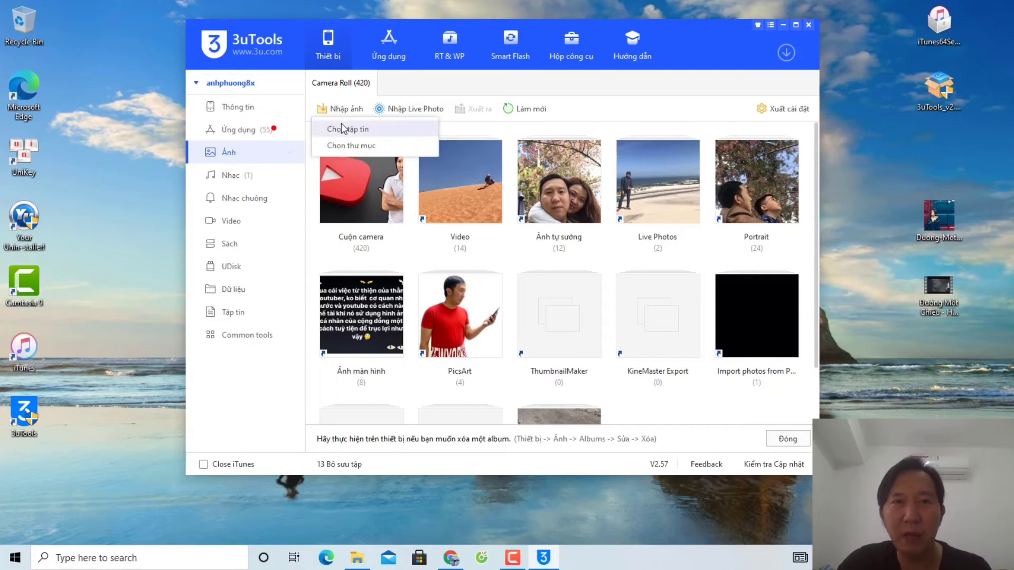
pyautogui.click(341, 129)
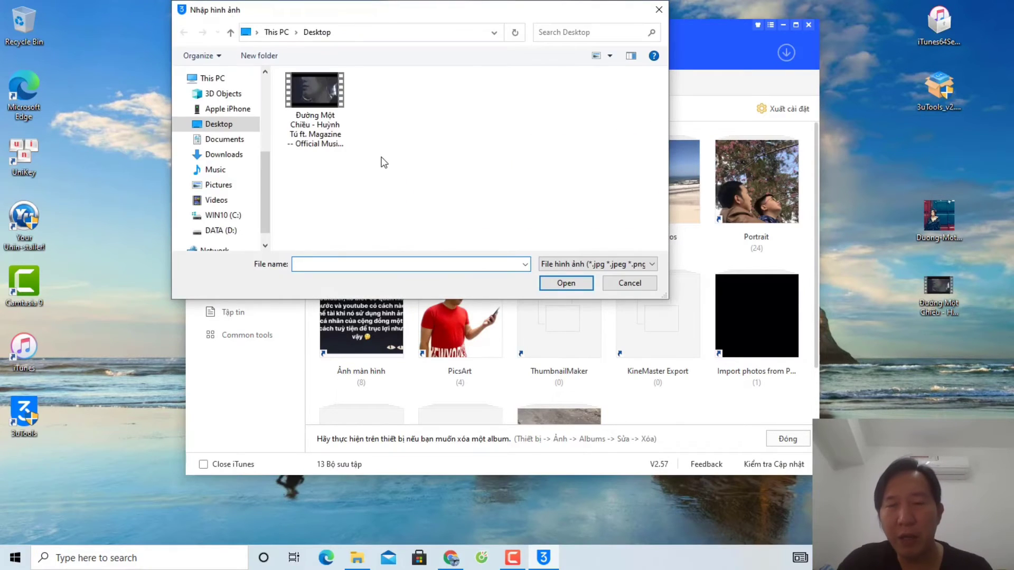
pyautogui.click(628, 283)
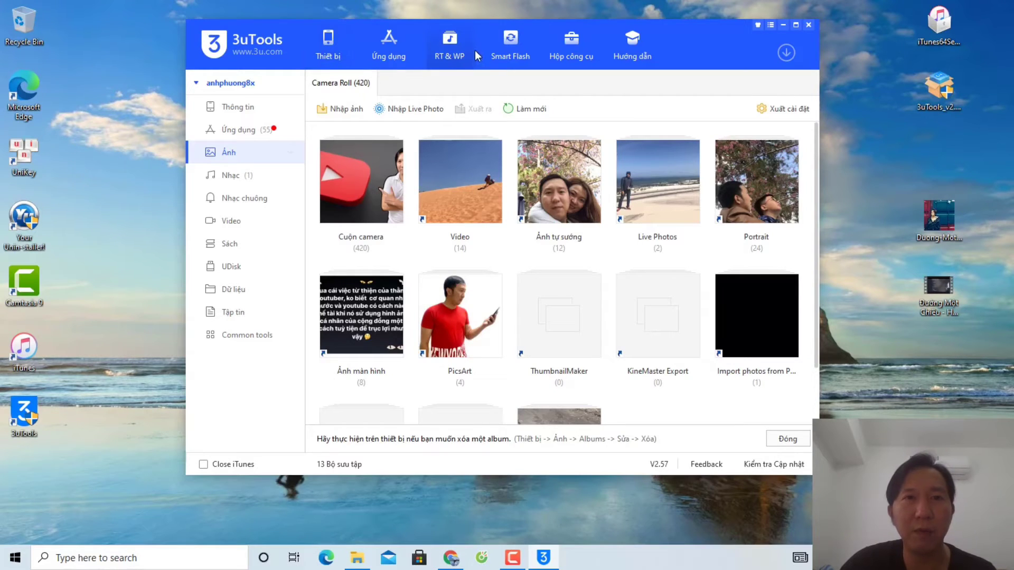
# Open the RT & WP ringtone collection and examine the songs offered in the Featured list
pyautogui.click(449, 54)
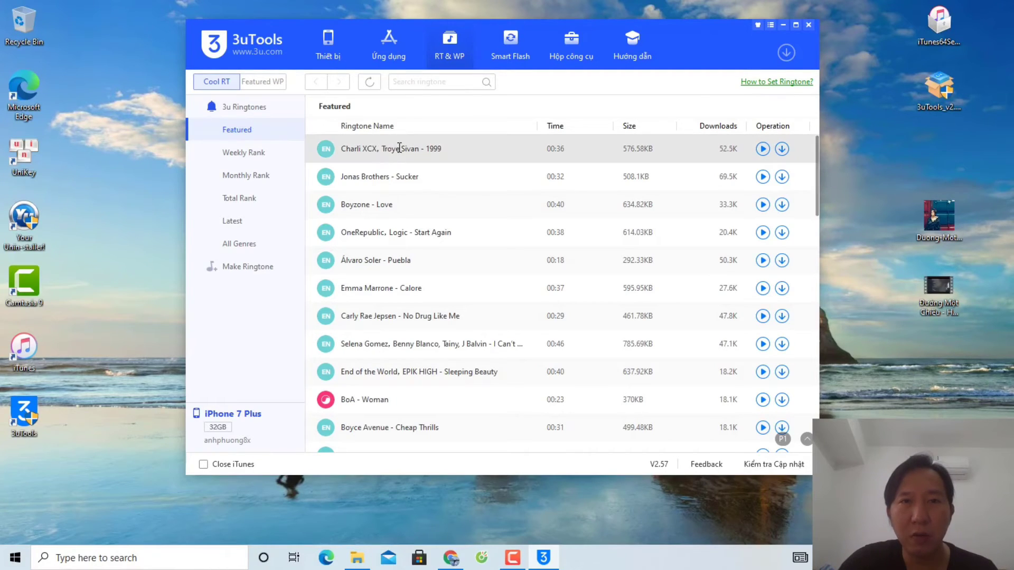
pyautogui.scroll(-5, 408, 206)
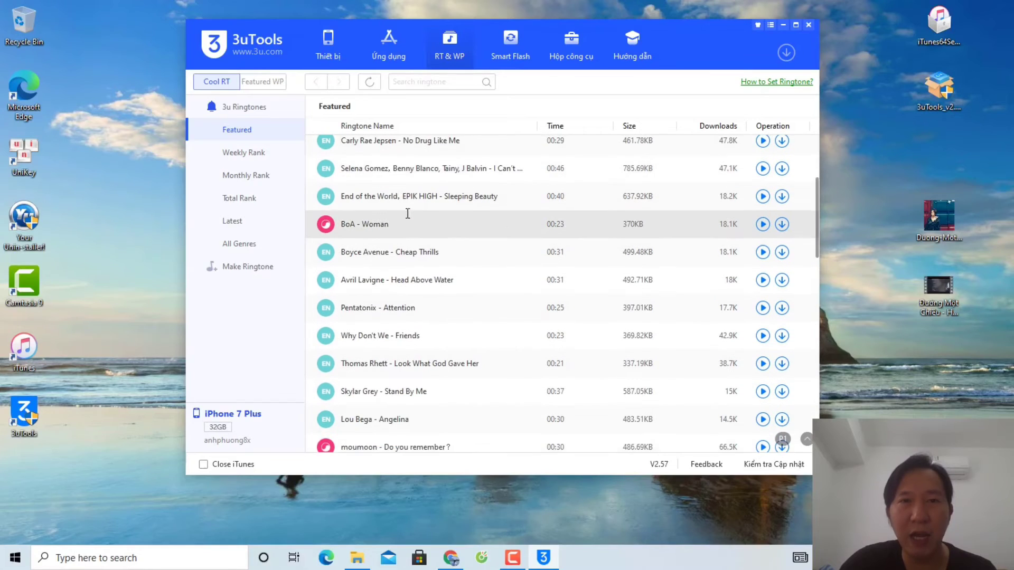
pyautogui.scroll(5, 407, 213)
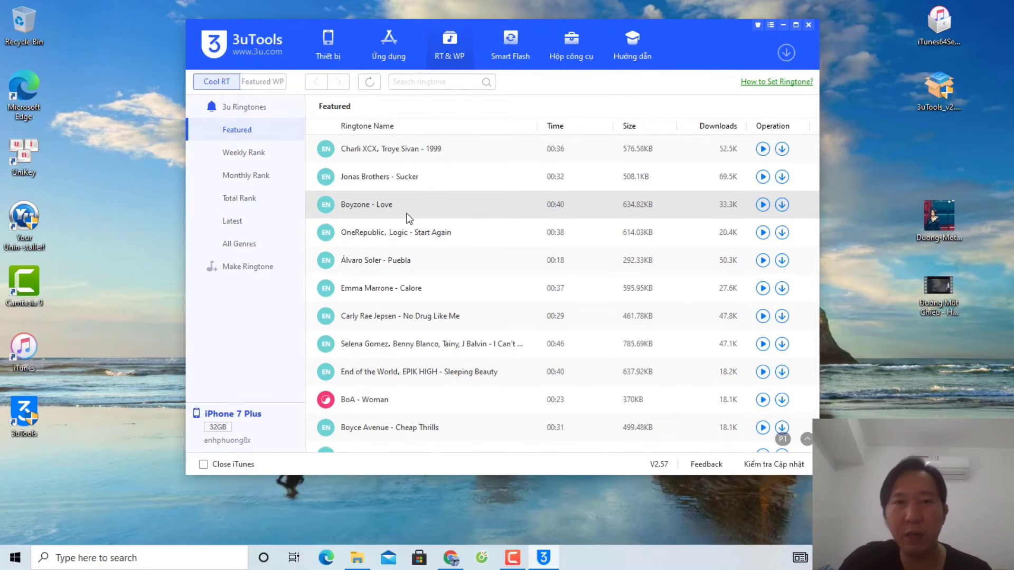
pyautogui.scroll(-4, 408, 218)
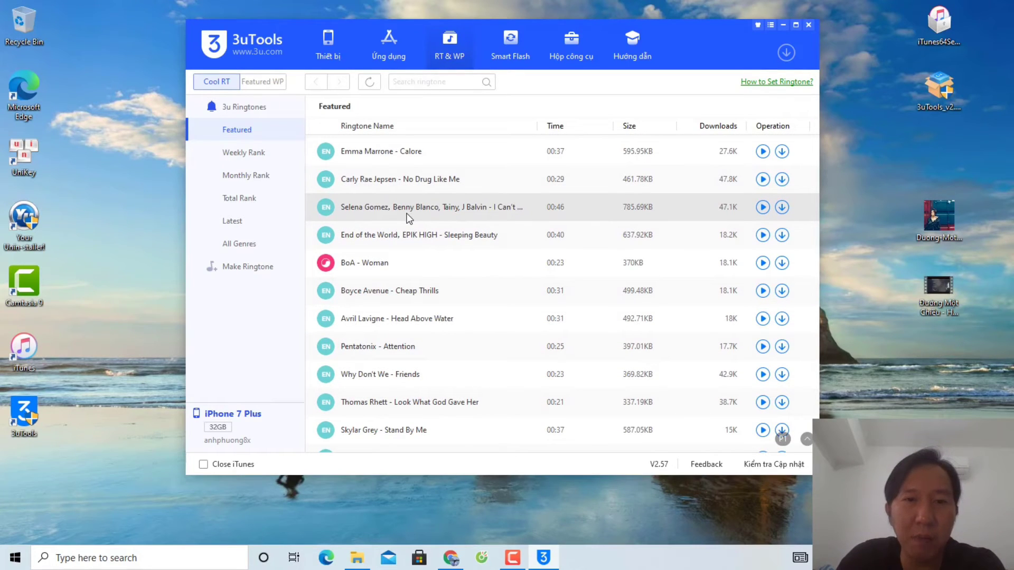
pyautogui.scroll(-4, 408, 214)
pyautogui.scroll(8, 406, 213)
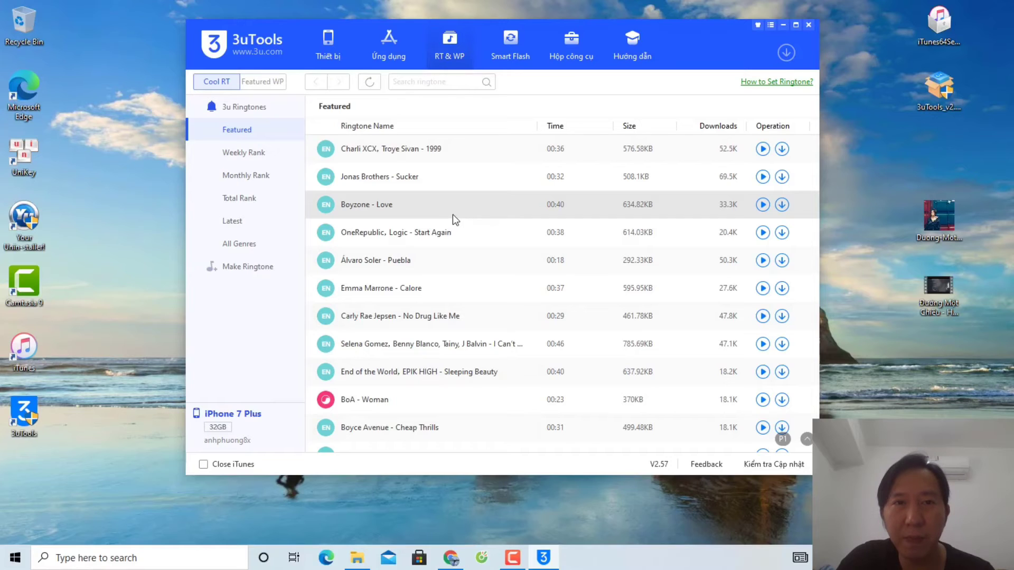
pyautogui.scroll(-3, 455, 215)
pyautogui.scroll(-3, 455, 216)
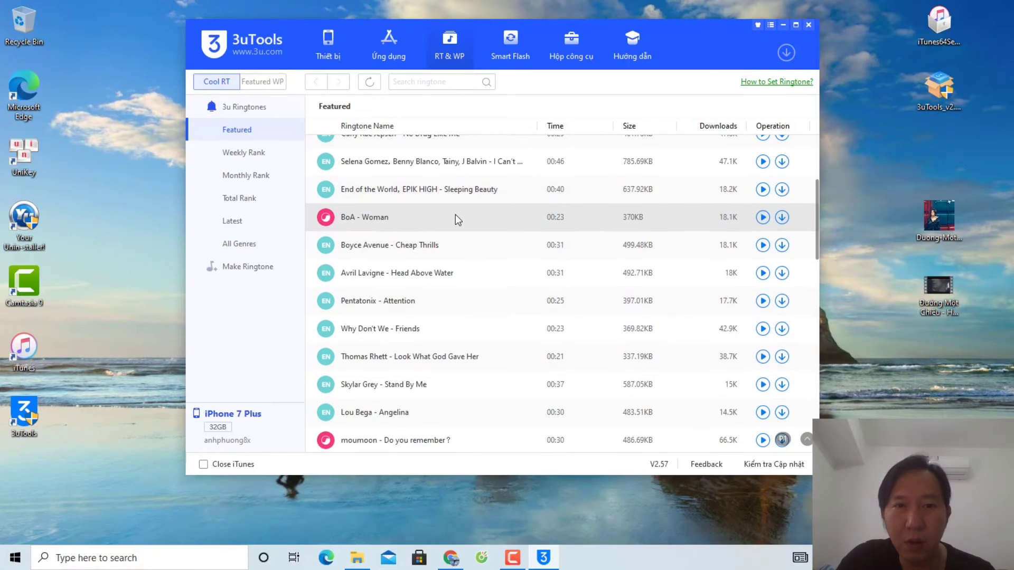
pyautogui.scroll(-2, 455, 214)
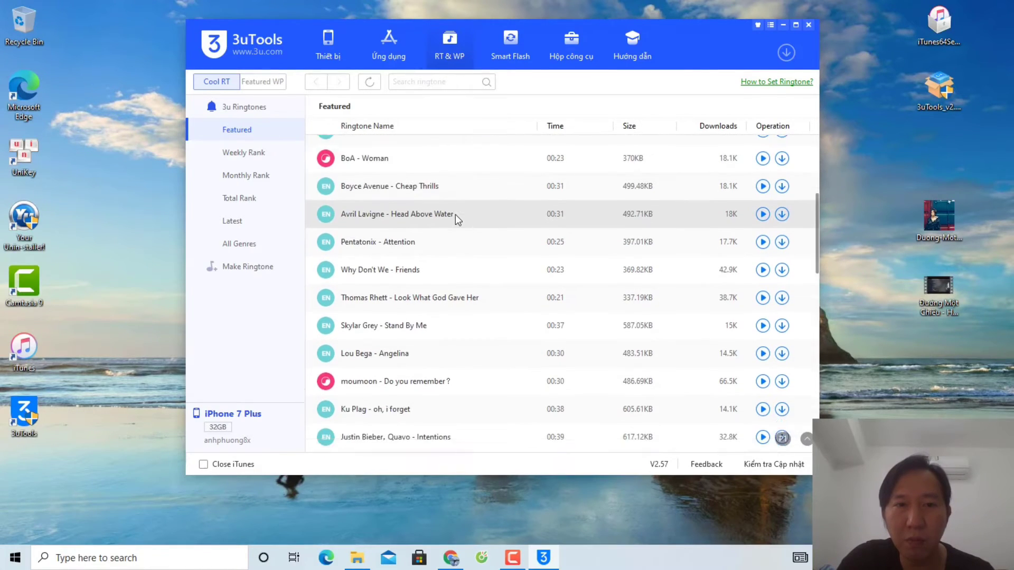
pyautogui.scroll(-4, 455, 214)
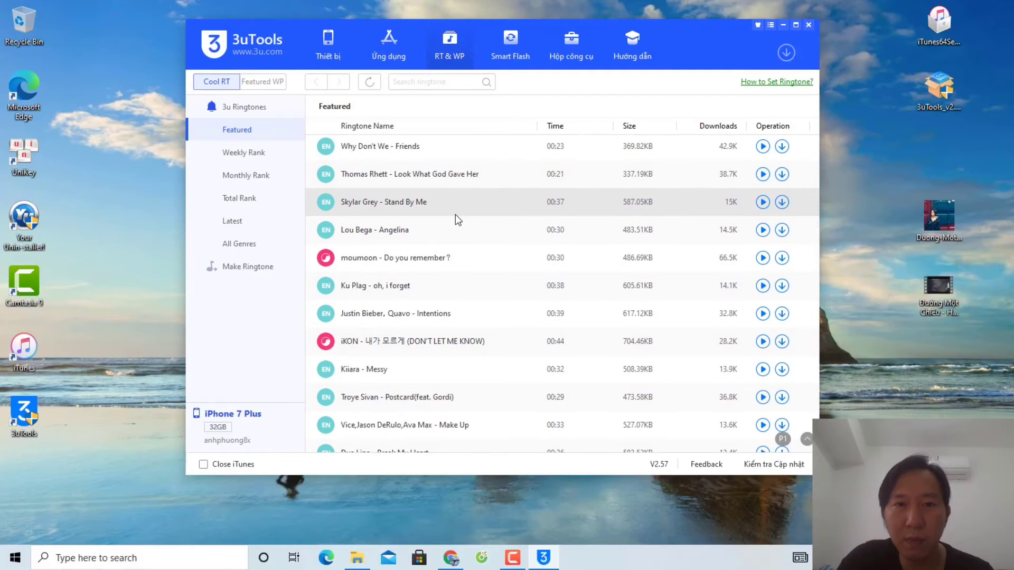
pyautogui.scroll(-2, 455, 214)
pyautogui.scroll(-2, 455, 215)
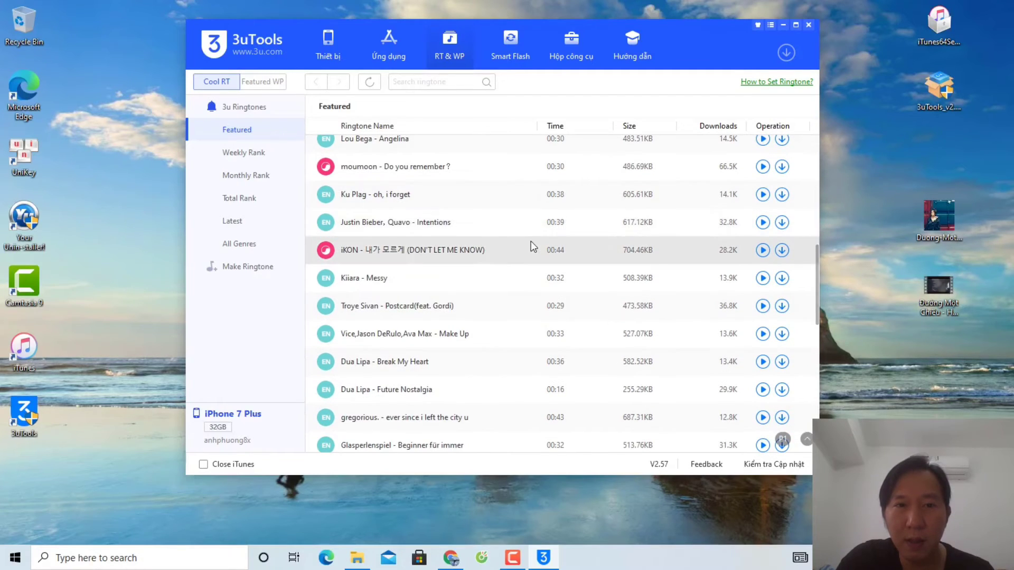
# Preview the ringtone "Justin Bieber, Quavo - Intentions", stop playback, and download it
pyautogui.click(762, 222)
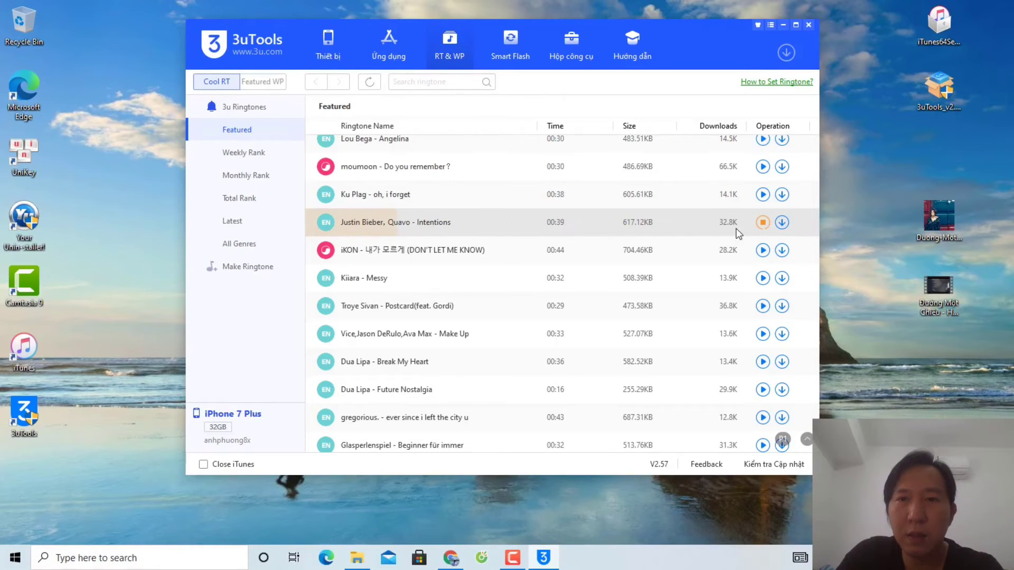
pyautogui.click(763, 222)
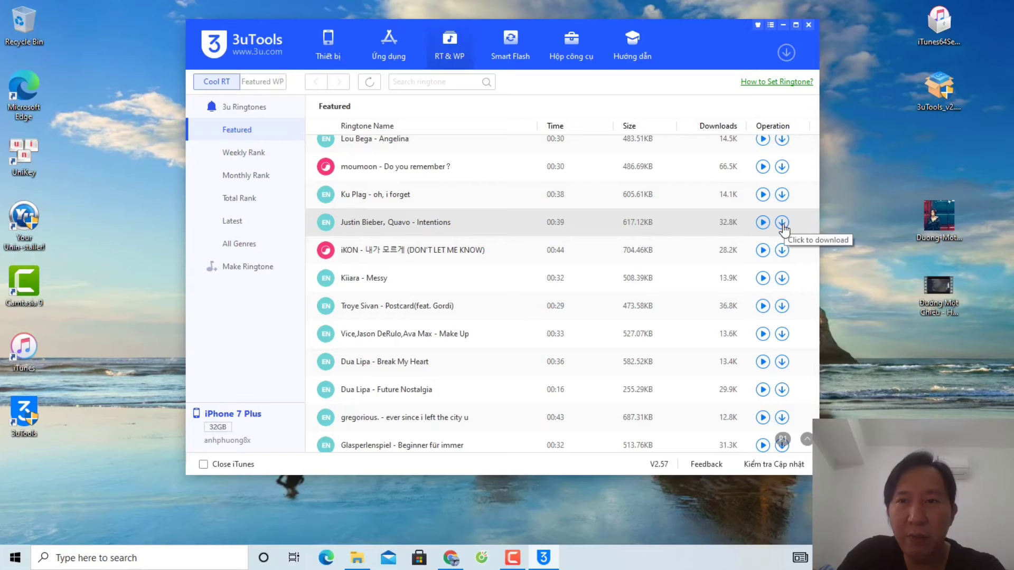
pyautogui.click(782, 222)
# Try to import the downloaded "Intentions" ringtone into the device from the download manager, choosing "Bỏ qua" for the duplicate
pyautogui.click(785, 52)
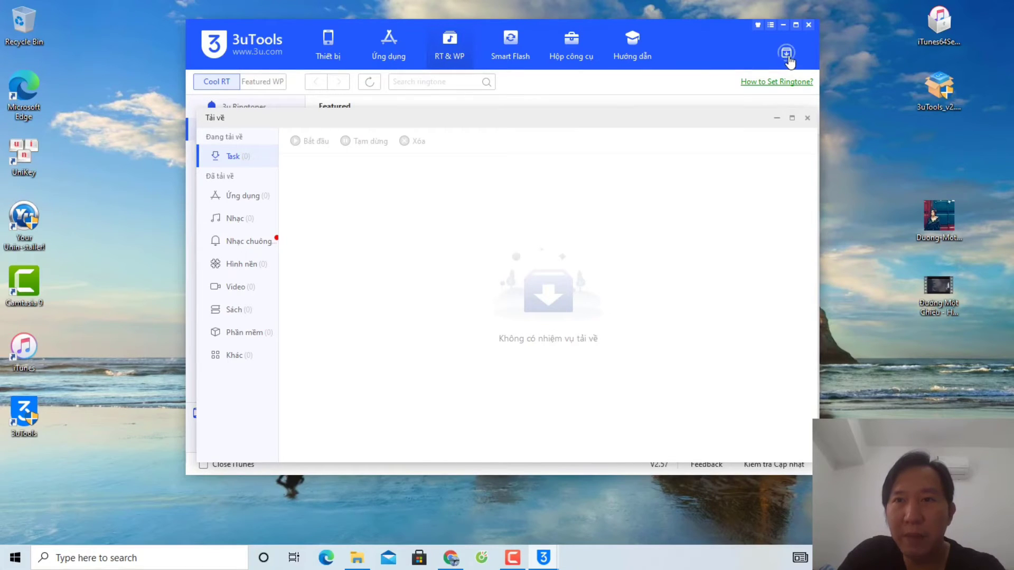
pyautogui.click(245, 253)
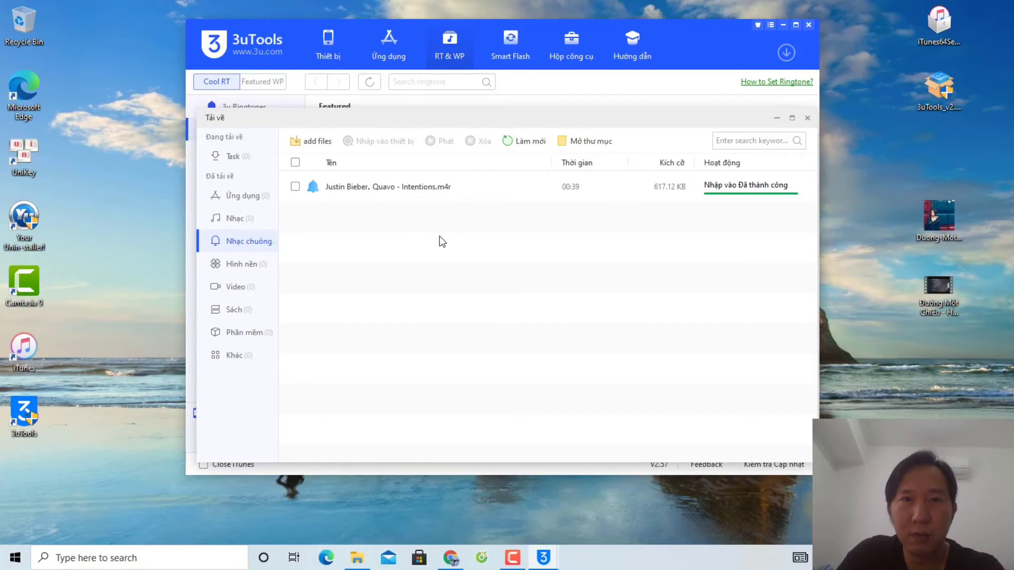
pyautogui.click(295, 187)
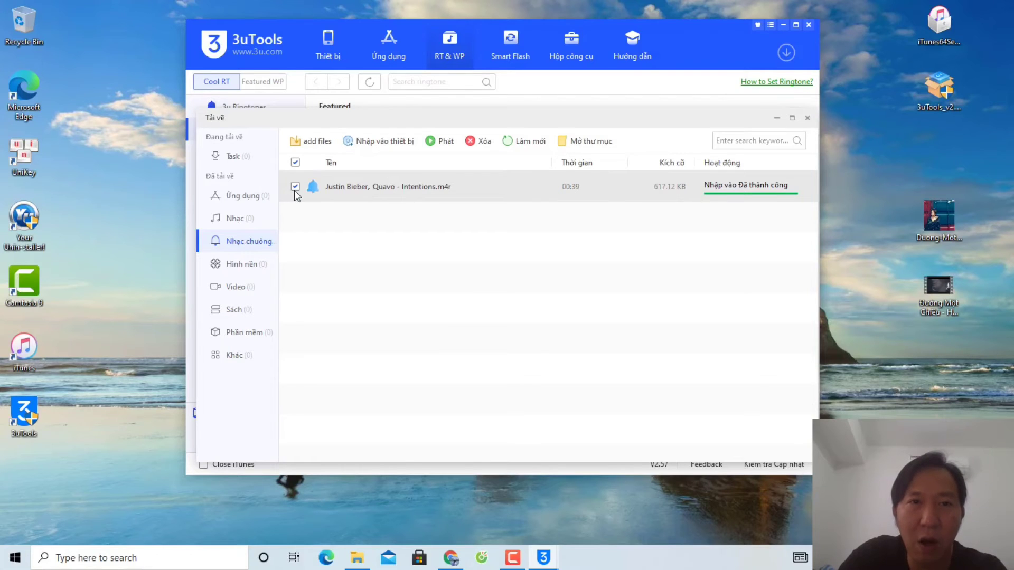
pyautogui.click(377, 150)
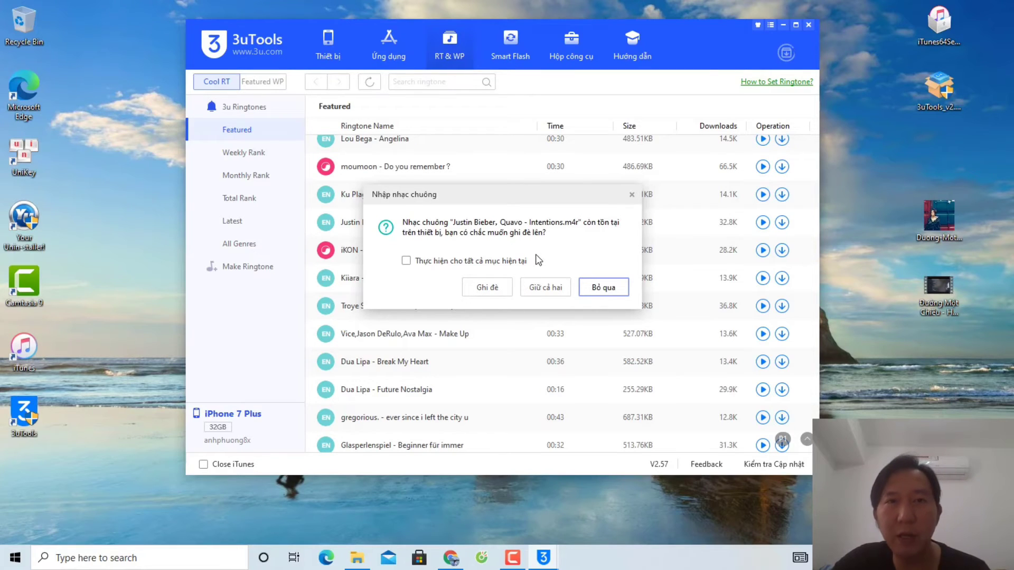
pyautogui.click(598, 289)
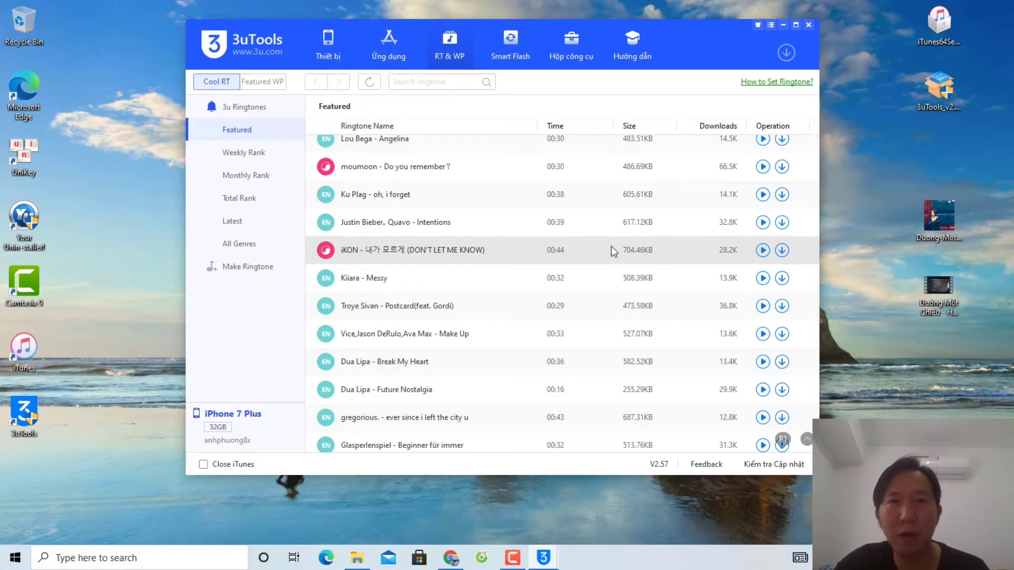
# Look through the Featured ringtones again and return to the connected iPhone's content view
pyautogui.scroll(5, 610, 250)
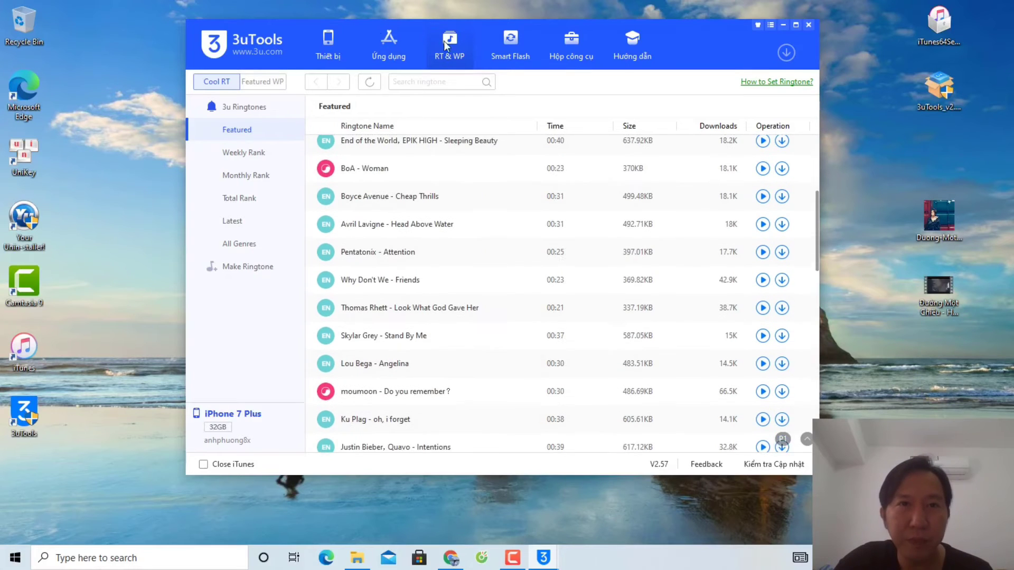
pyautogui.scroll(1, 528, 194)
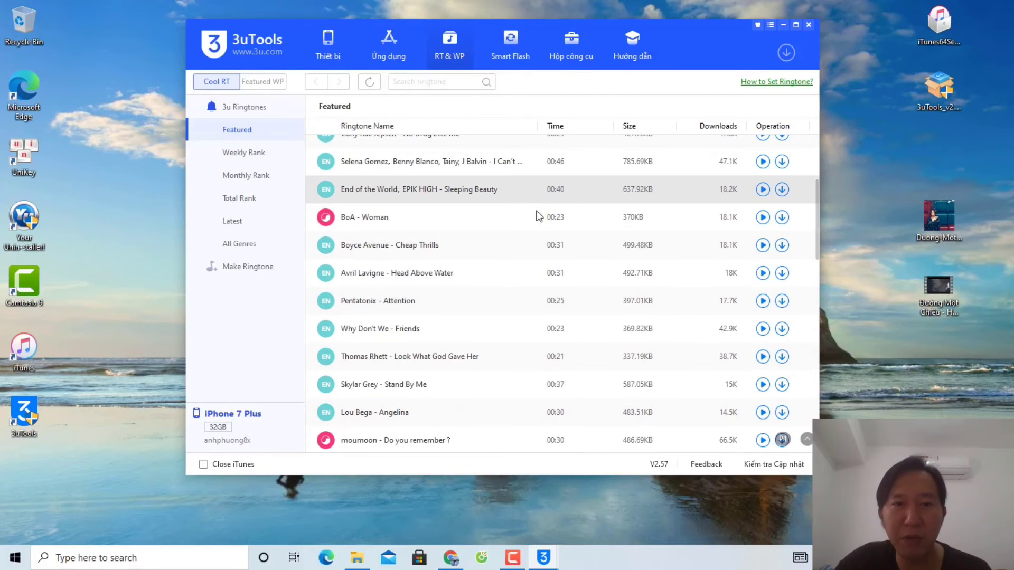
pyautogui.scroll(-5, 550, 234)
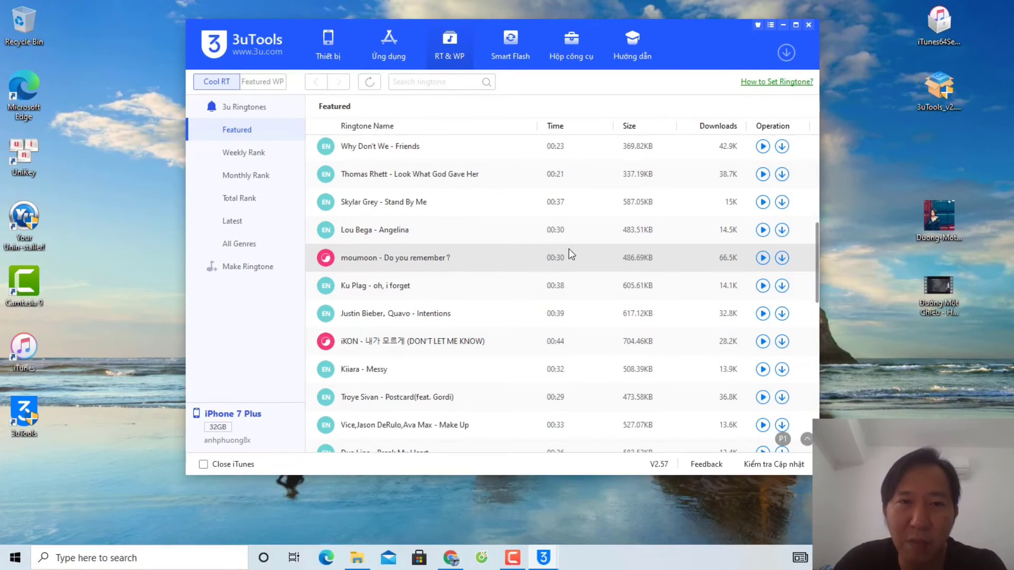
pyautogui.scroll(-4, 568, 249)
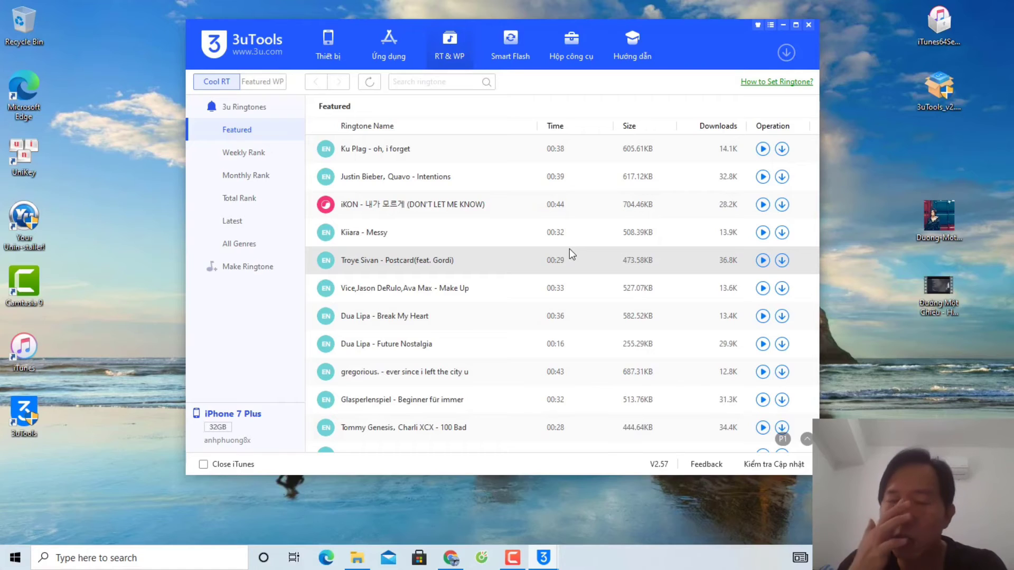
pyautogui.scroll(-3, 671, 287)
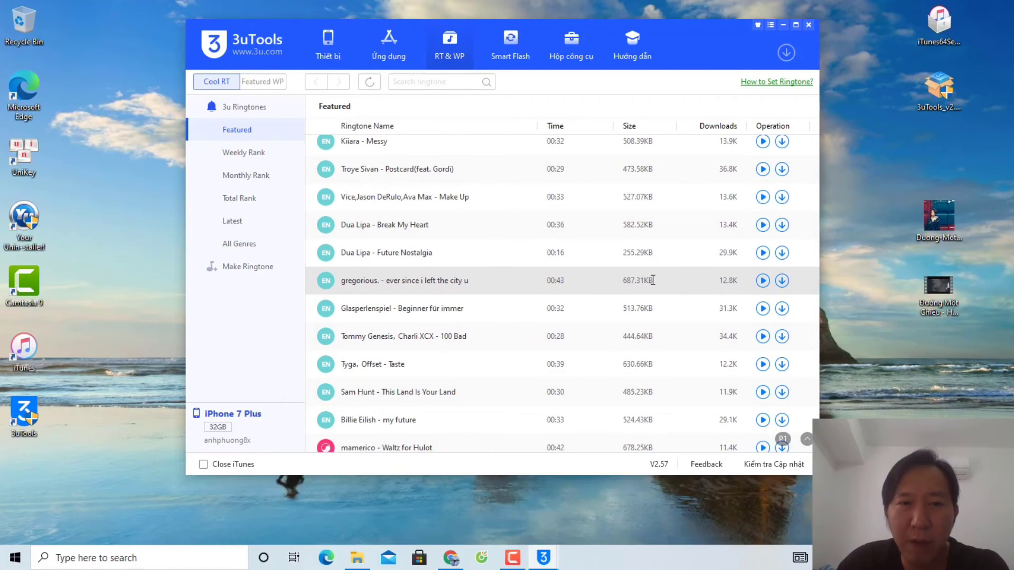
pyautogui.scroll(-2, 654, 280)
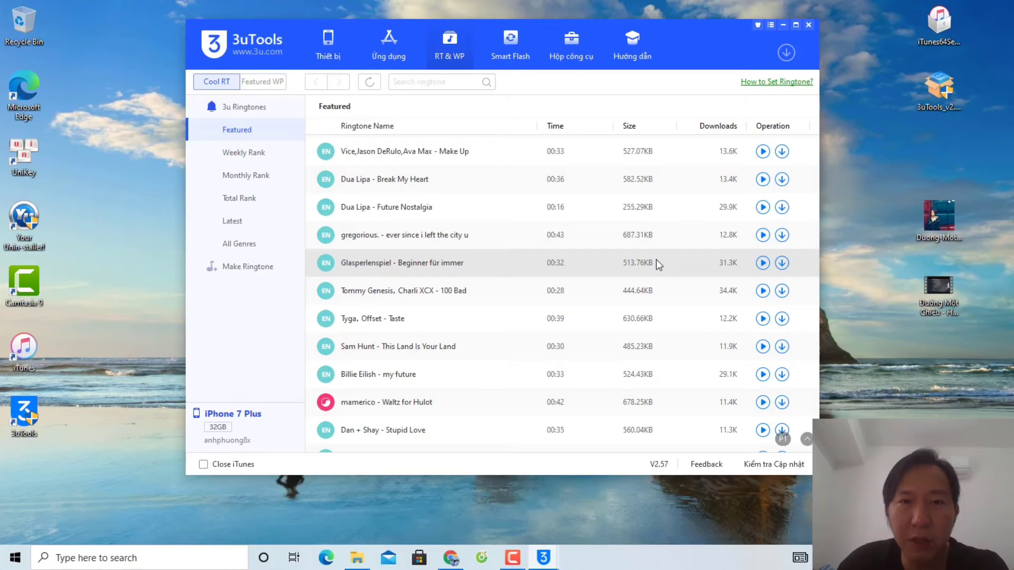
pyautogui.scroll(4, 658, 252)
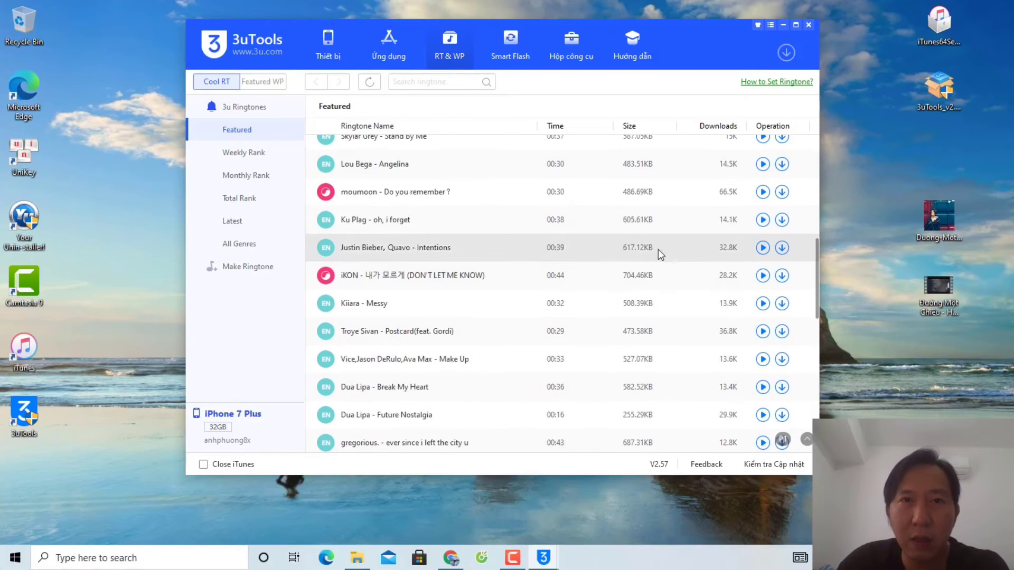
pyautogui.click(324, 46)
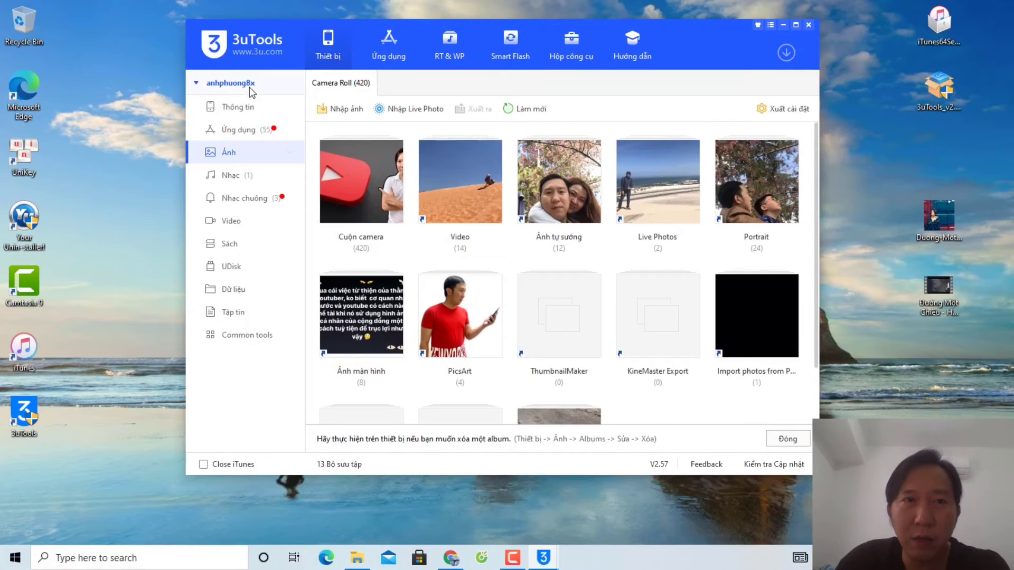
# Preview and download the Featured ringtone "Dua Lipa - Break My Heart", and check it in the download manager
pyautogui.click(239, 108)
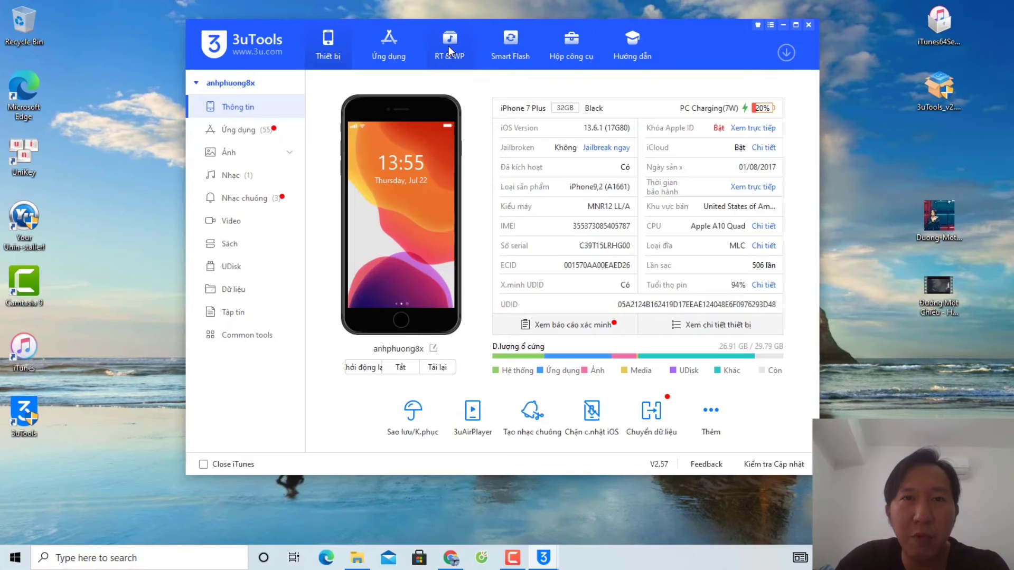
pyautogui.click(448, 46)
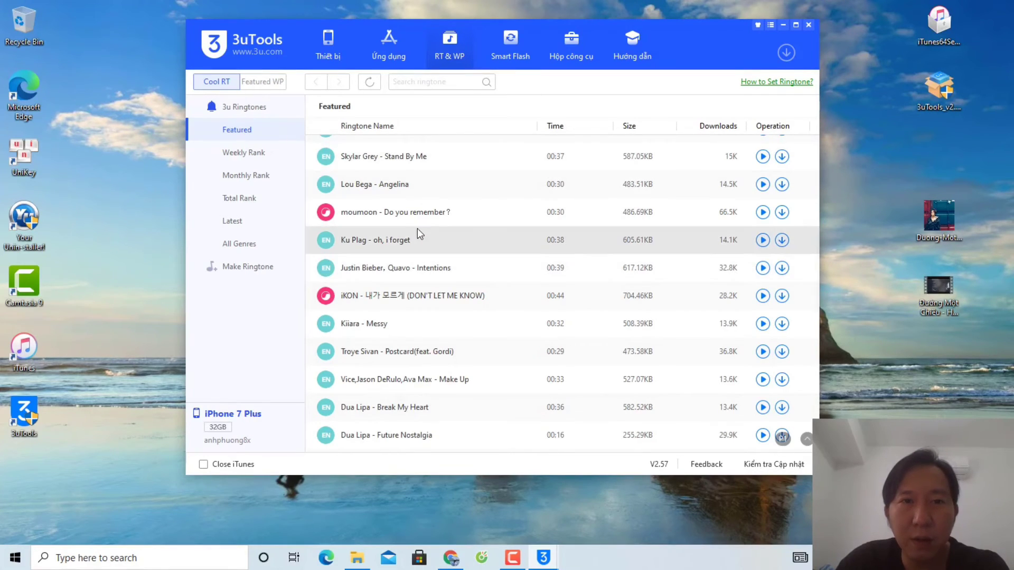
pyautogui.scroll(-3, 595, 223)
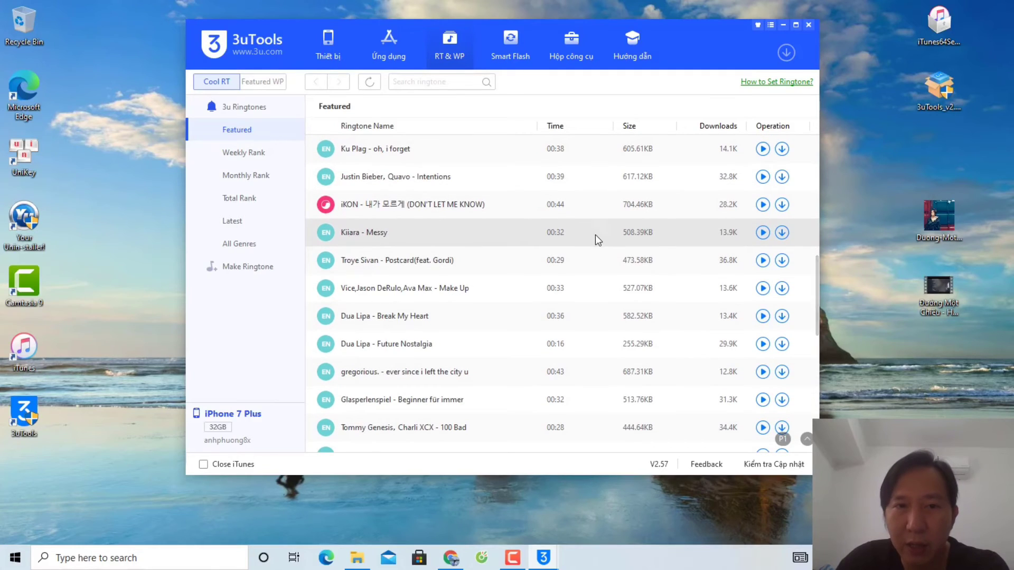
pyautogui.click(761, 318)
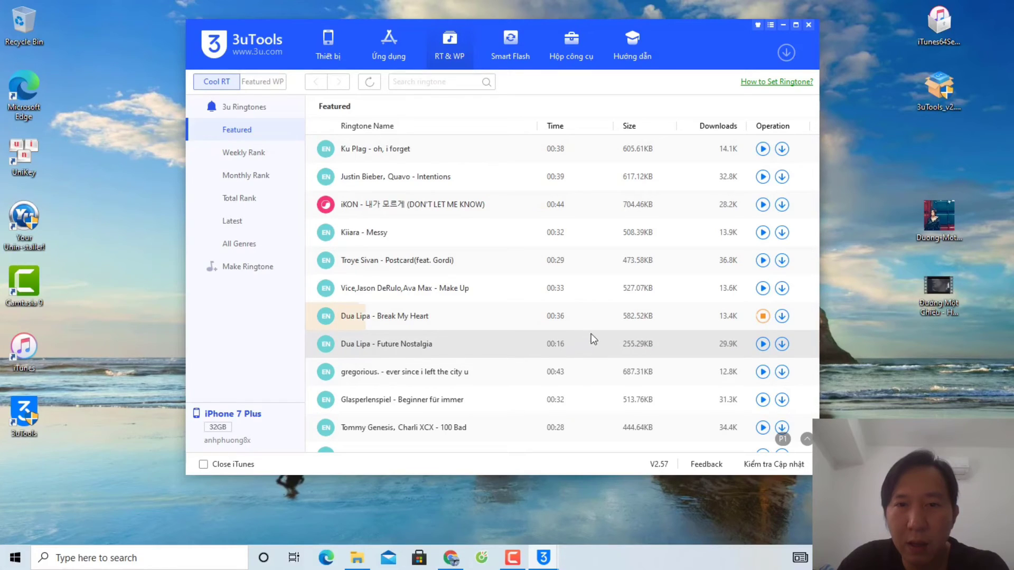
pyautogui.click(762, 318)
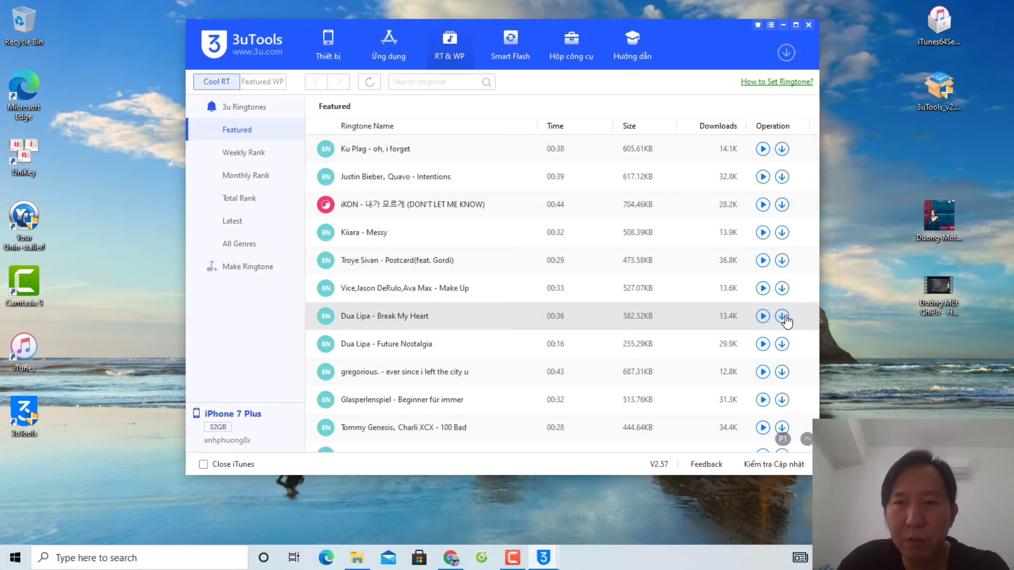
pyautogui.click(784, 318)
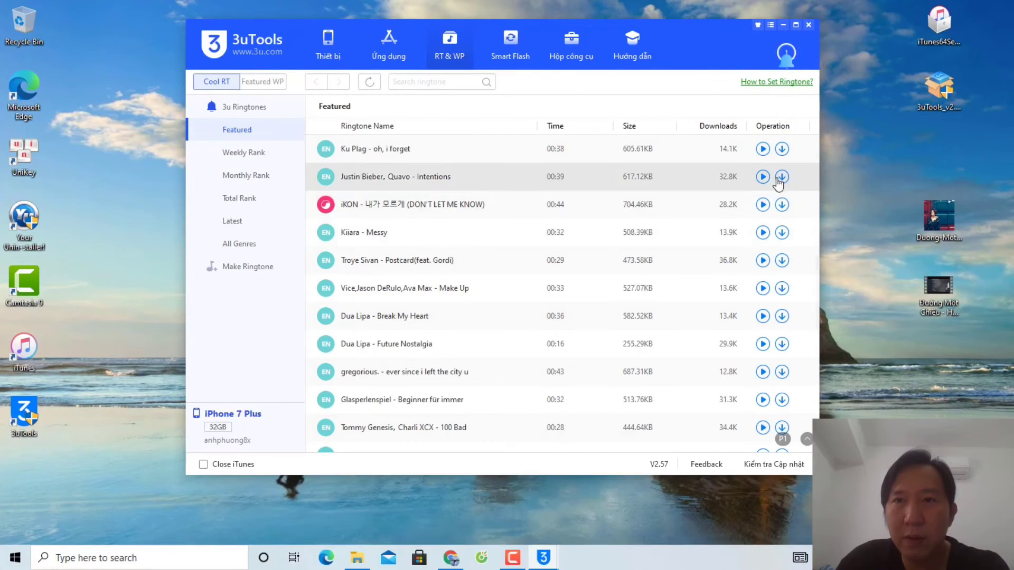
pyautogui.click(787, 55)
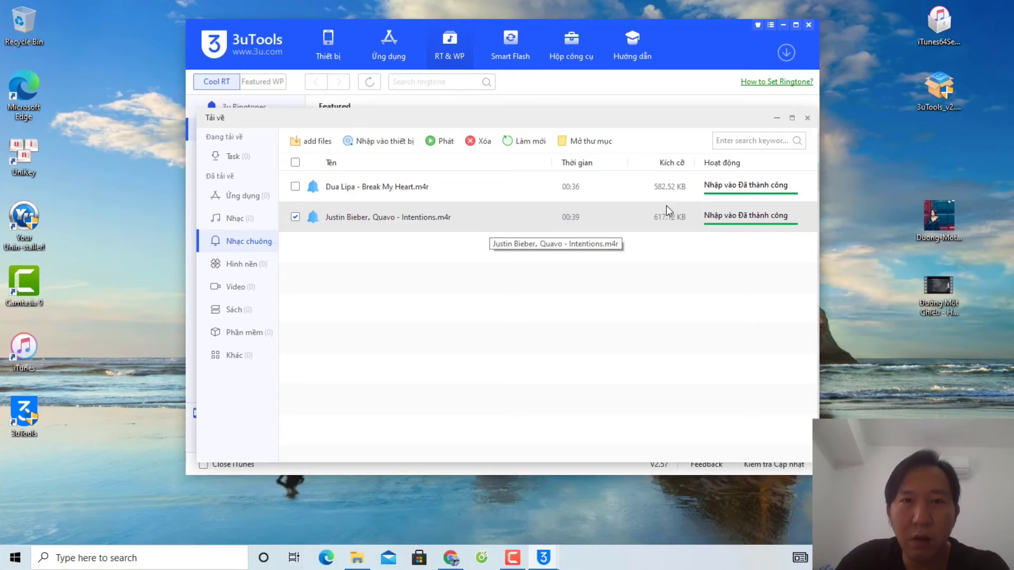
pyautogui.click(807, 118)
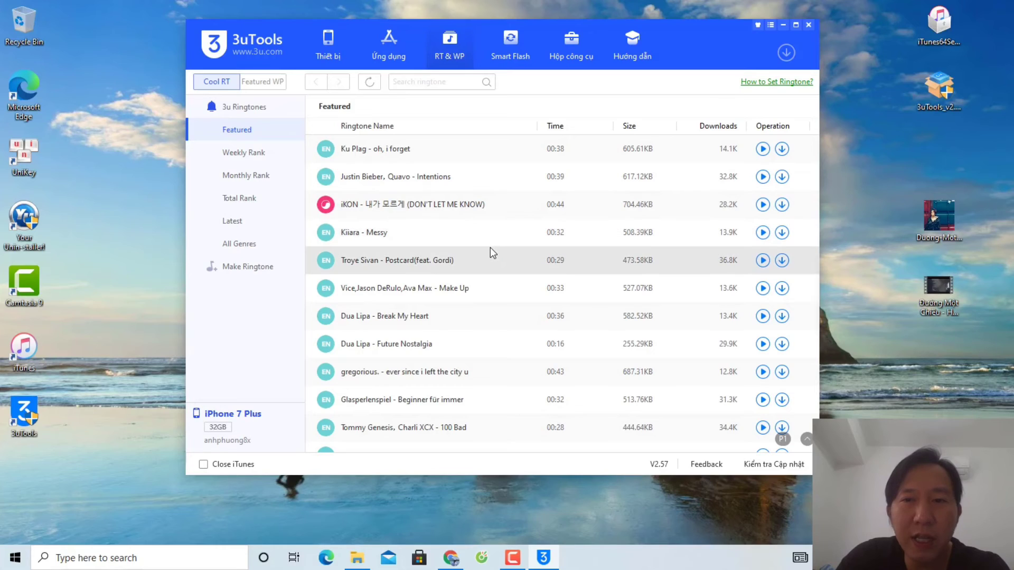
# Browse the wallpaper collection through its Featured, Weekly Rank, Monthly Rank and Total Rank lists
pyautogui.click(264, 85)
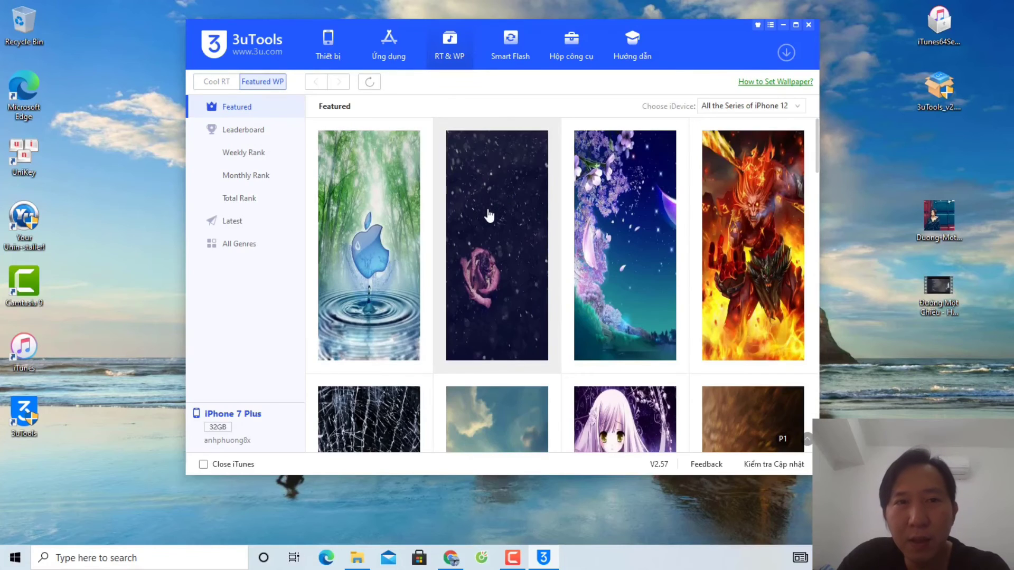
pyautogui.click(252, 158)
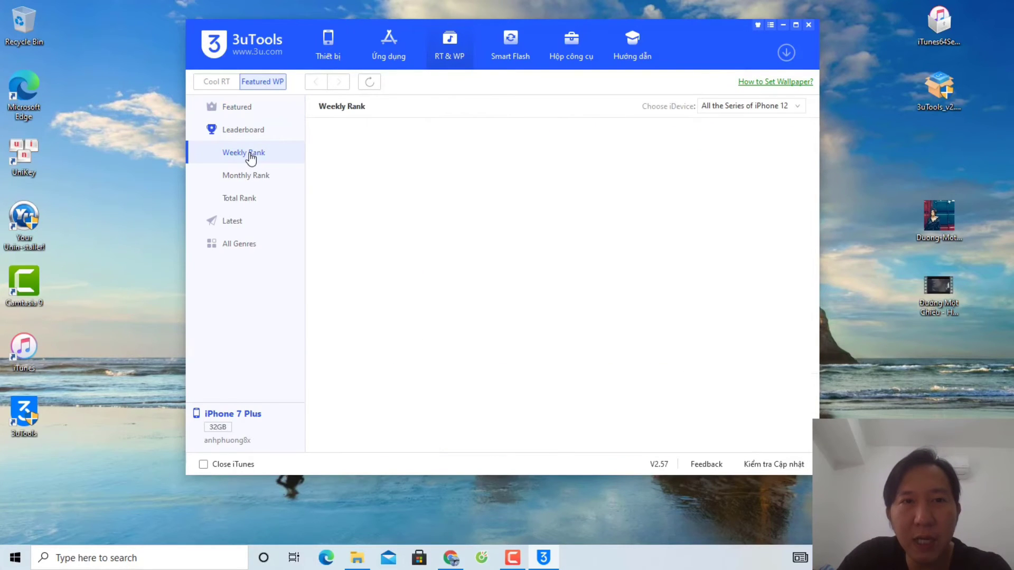
pyautogui.click(251, 183)
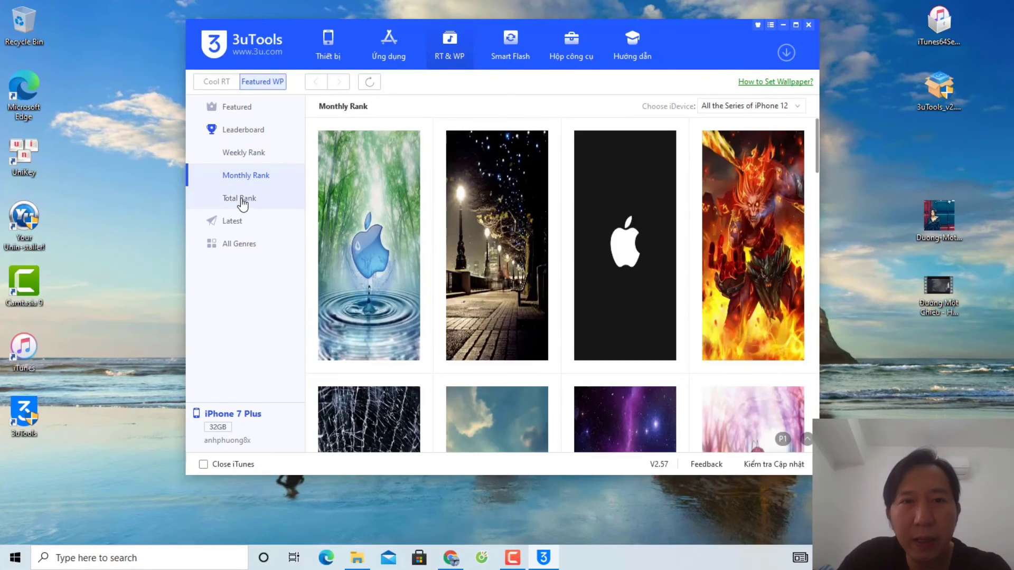
pyautogui.click(243, 200)
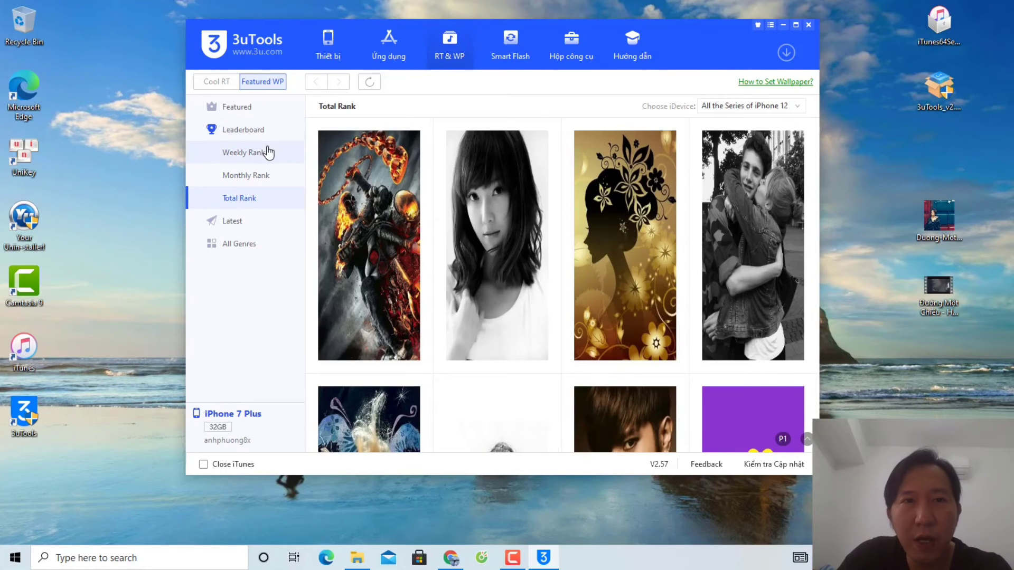
pyautogui.click(247, 152)
pyautogui.scroll(-5, 630, 264)
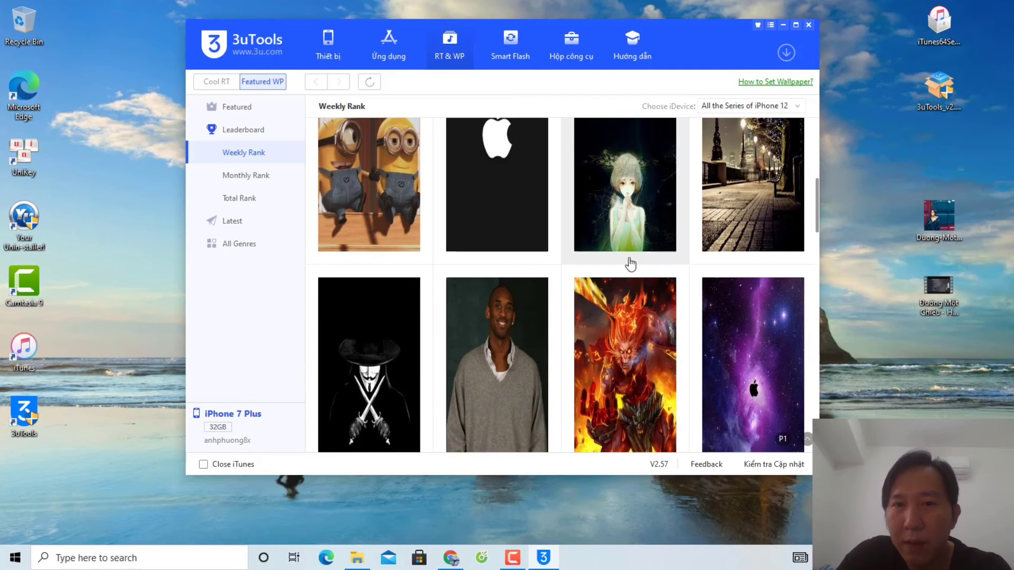
pyautogui.scroll(-5, 630, 263)
pyautogui.scroll(-8, 631, 262)
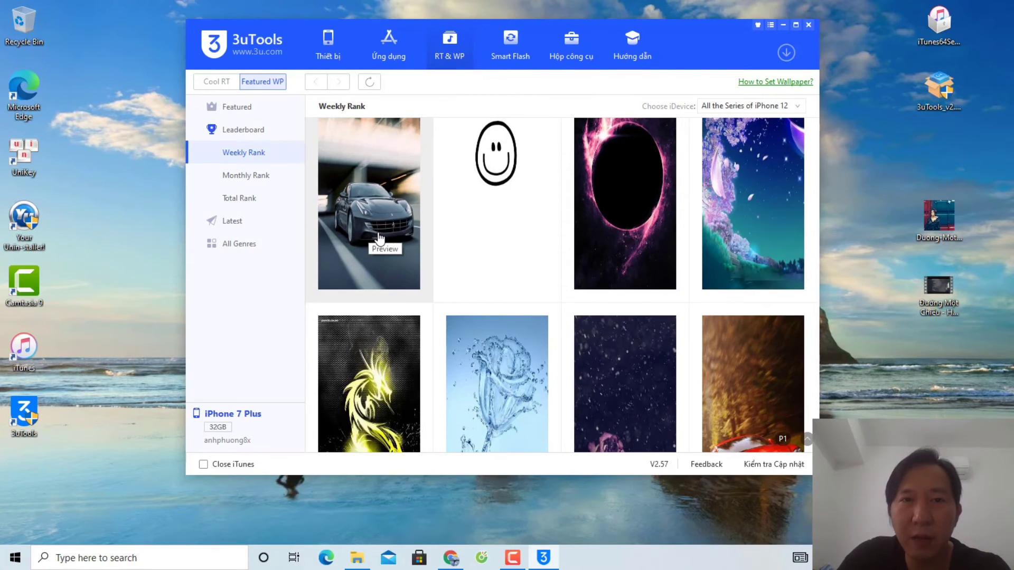
pyautogui.scroll(1, 379, 239)
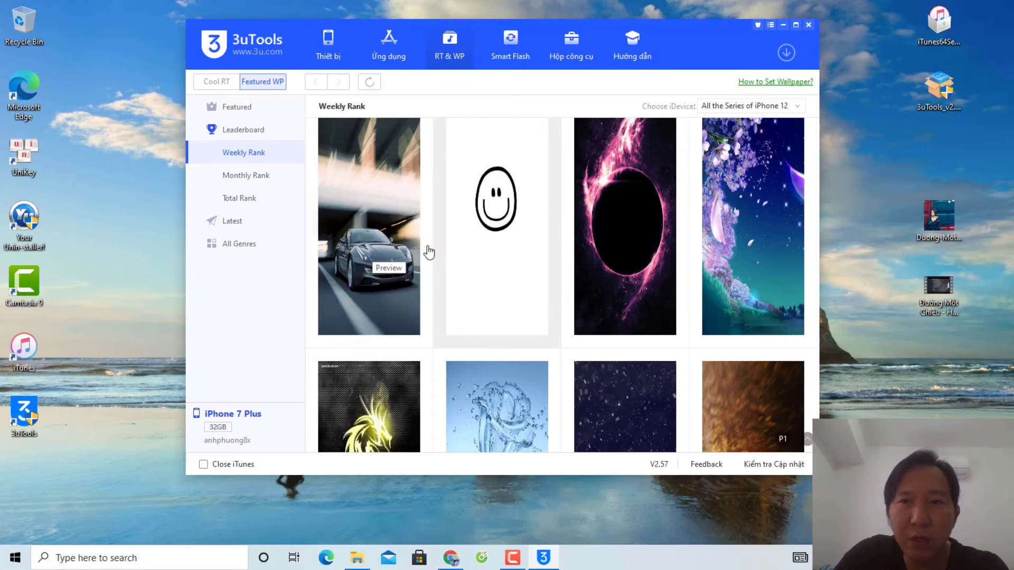
# Import the dark sports car wallpaper from Weekly Rank to the Camera Roll and check it among the downloaded wallpapers
pyautogui.click(379, 255)
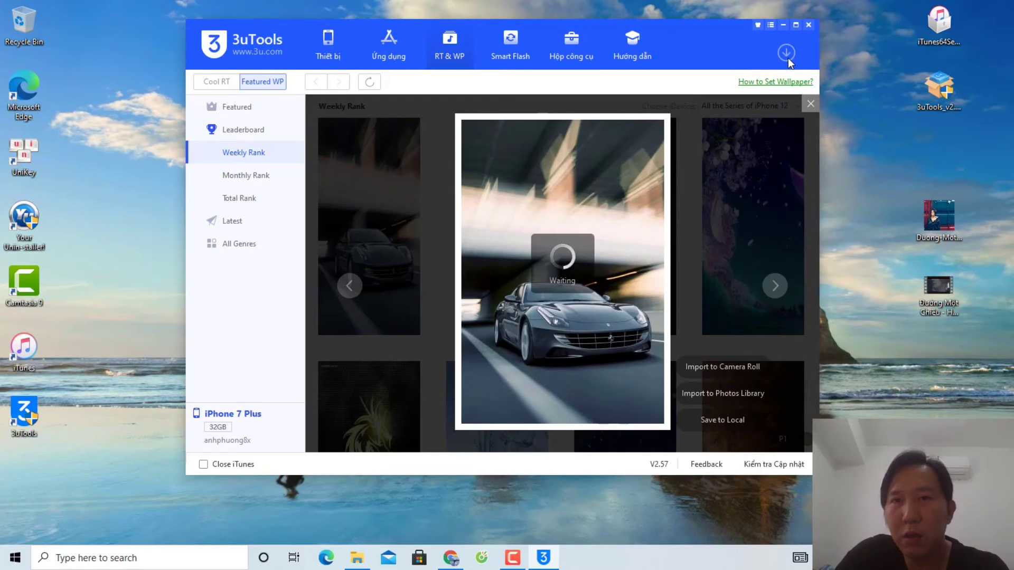
pyautogui.click(788, 58)
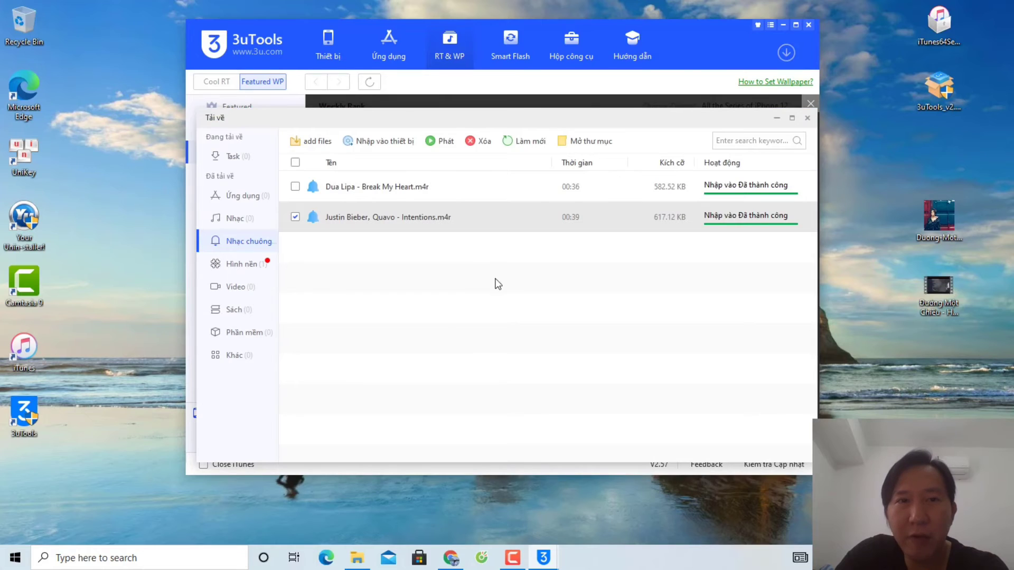
pyautogui.click(243, 266)
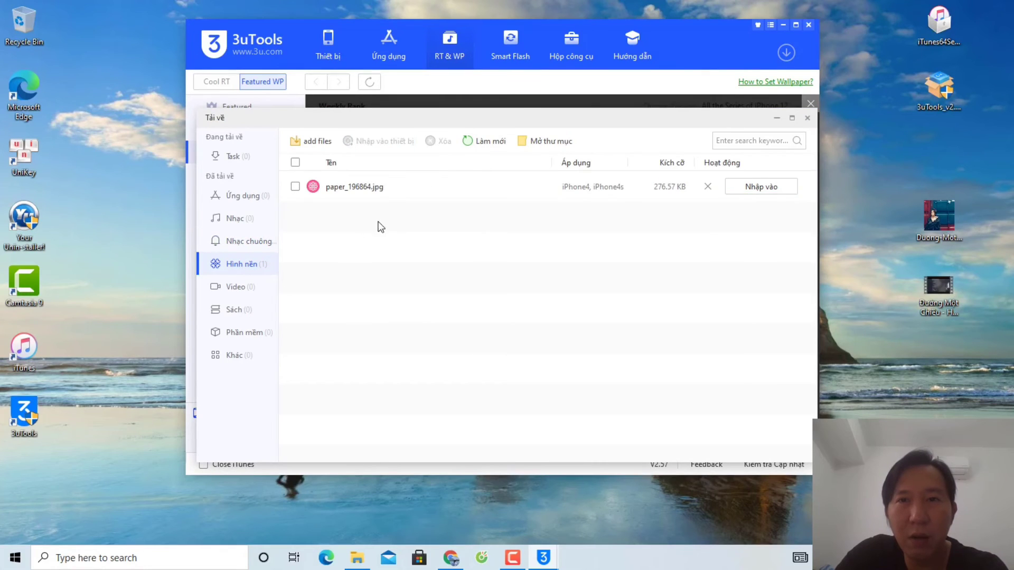
pyautogui.click(807, 118)
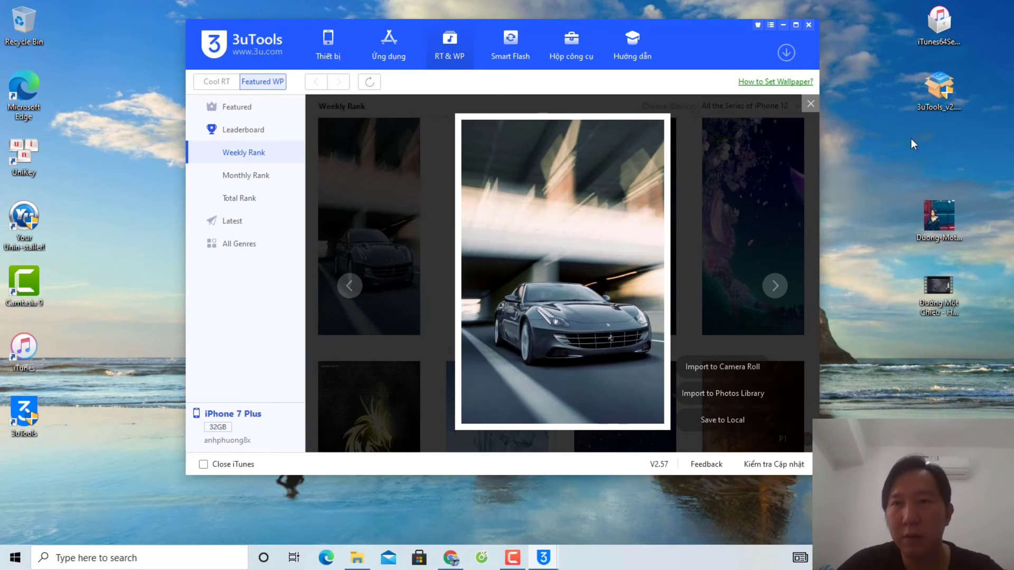
pyautogui.click(810, 104)
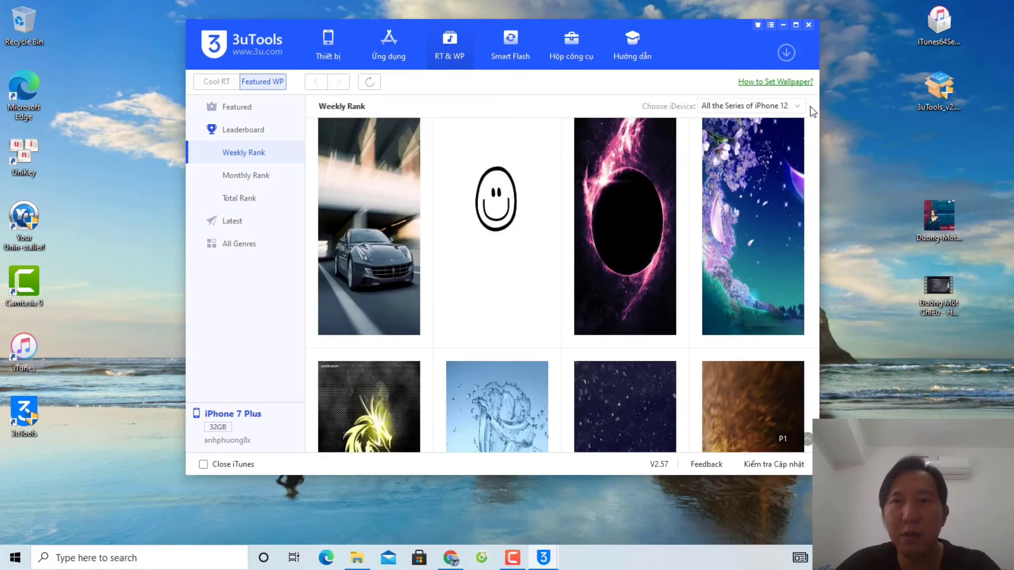
# Look over the iPhone's device information, the Smart Flash firmware list and the tools in the toolbox
pyautogui.click(330, 47)
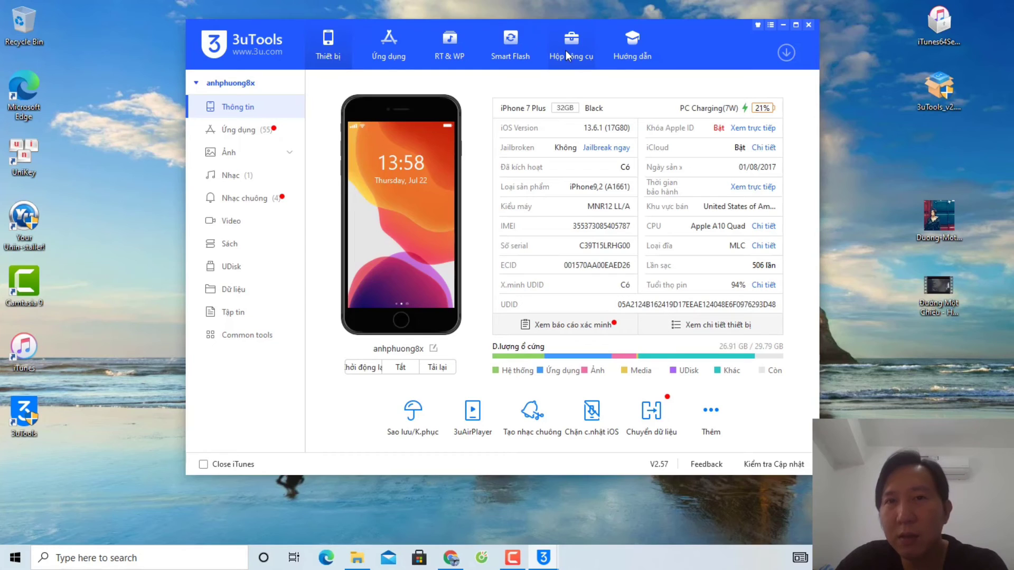
pyautogui.click(510, 50)
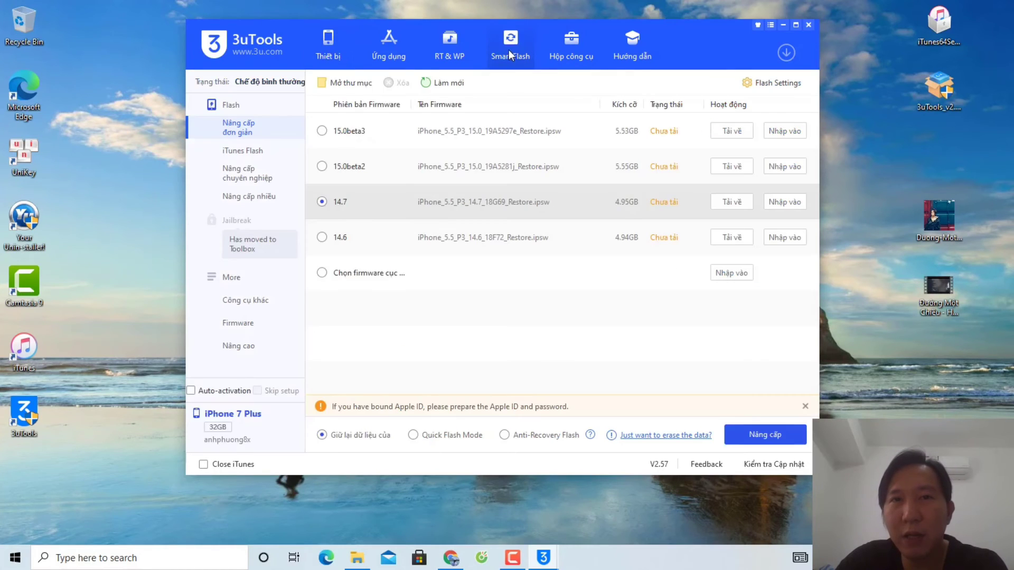
pyautogui.click(454, 50)
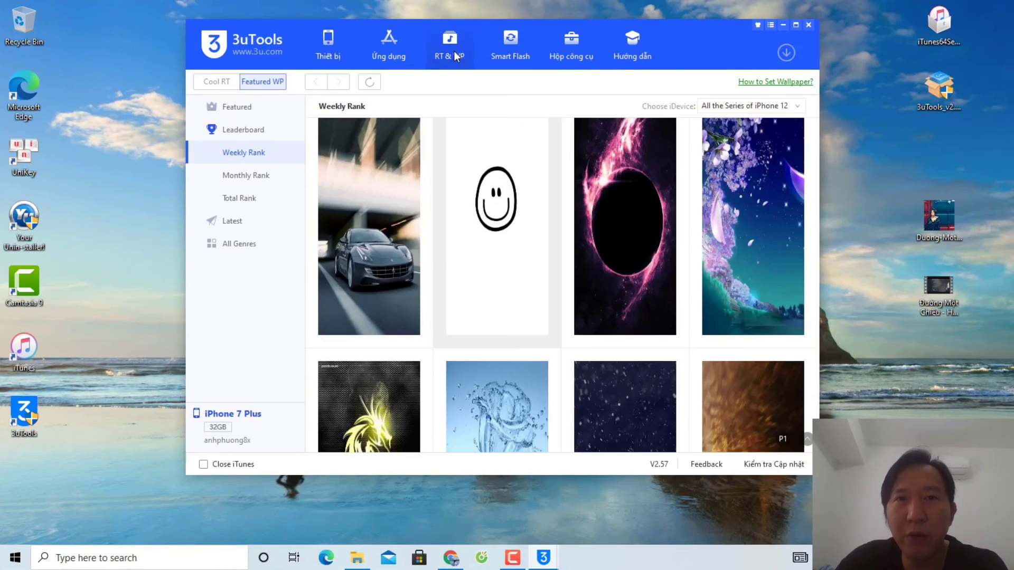
pyautogui.click(512, 49)
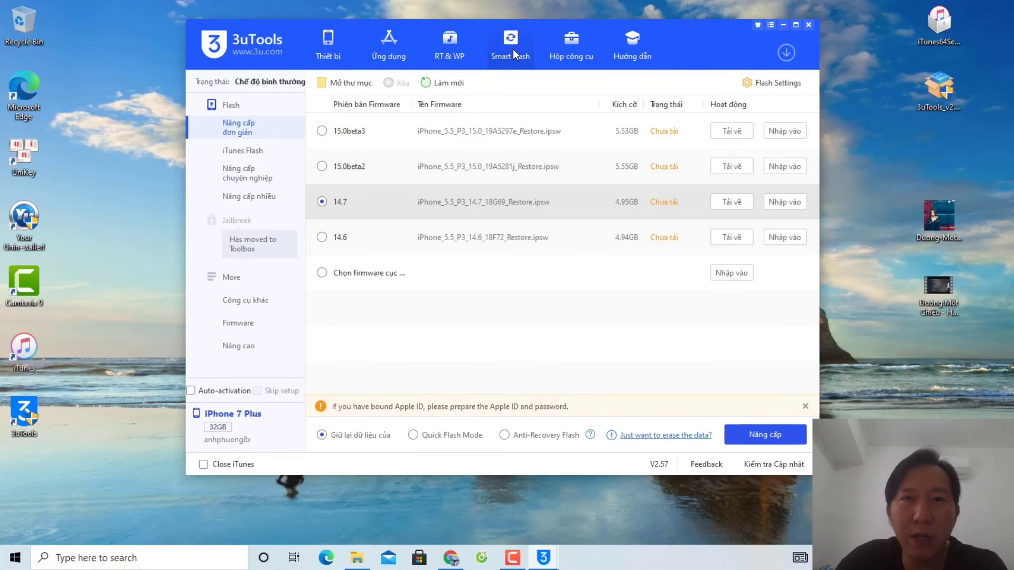
pyautogui.click(577, 47)
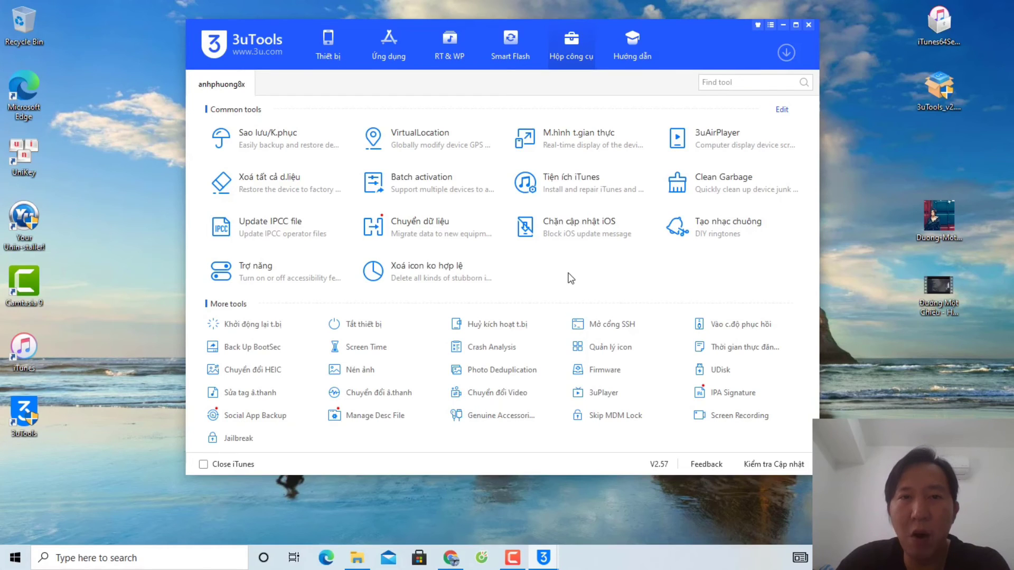
# Look through the connected iPhone's photo albums and open the "Cuộn camera" album
pyautogui.click(331, 44)
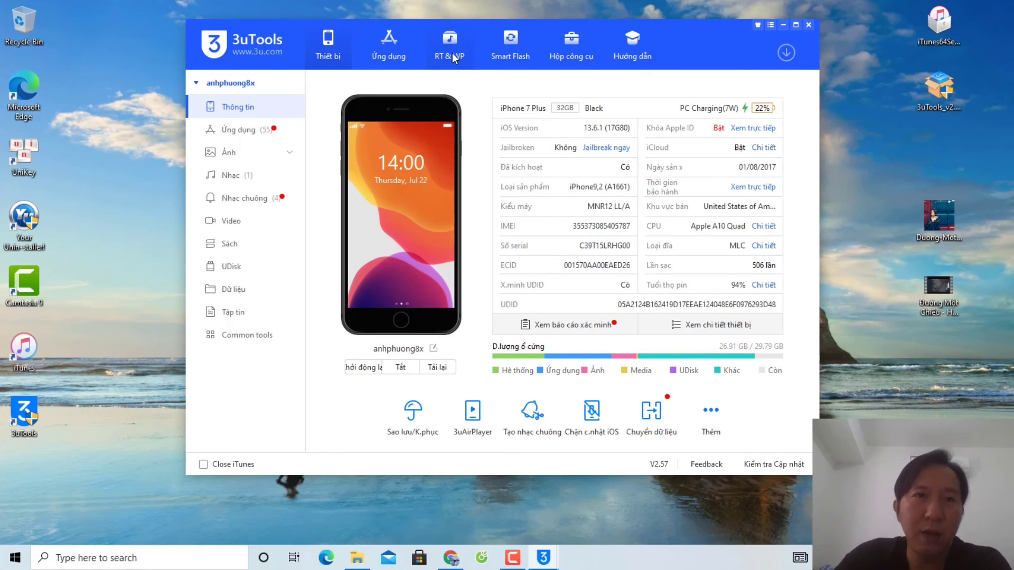
pyautogui.click(229, 157)
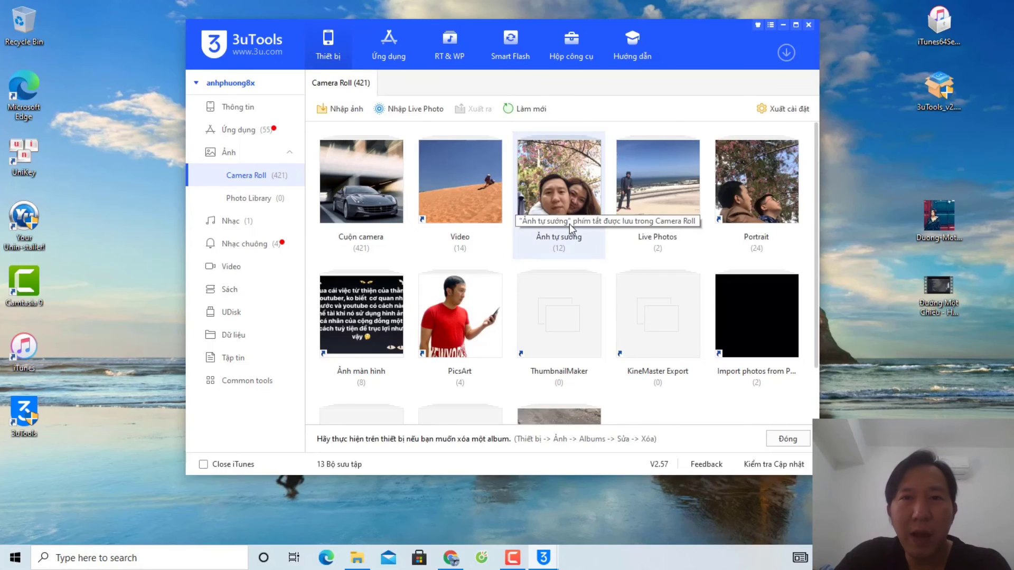
pyautogui.scroll(-3, 570, 227)
pyautogui.scroll(3, 583, 253)
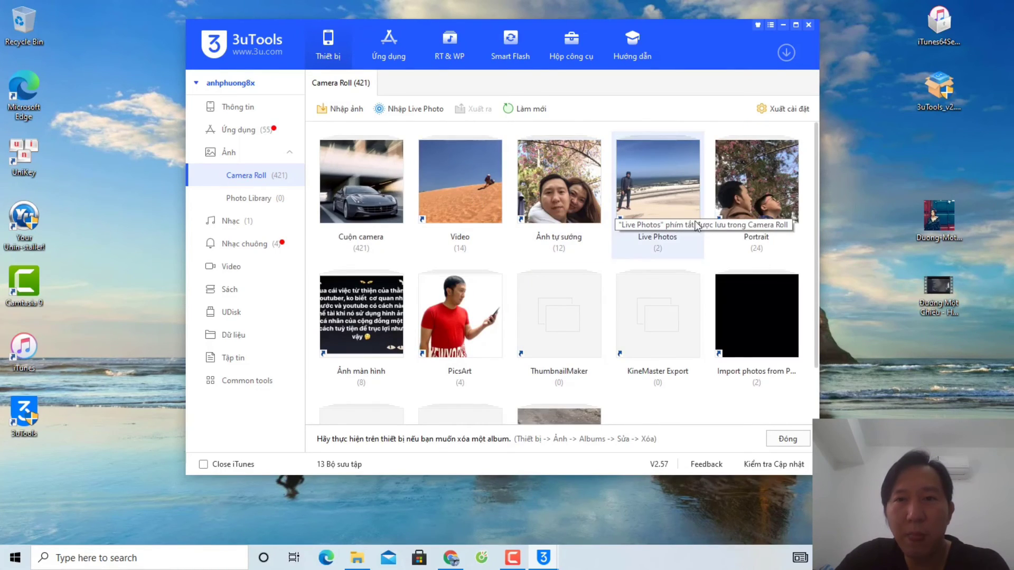
pyautogui.doubleClick(360, 199)
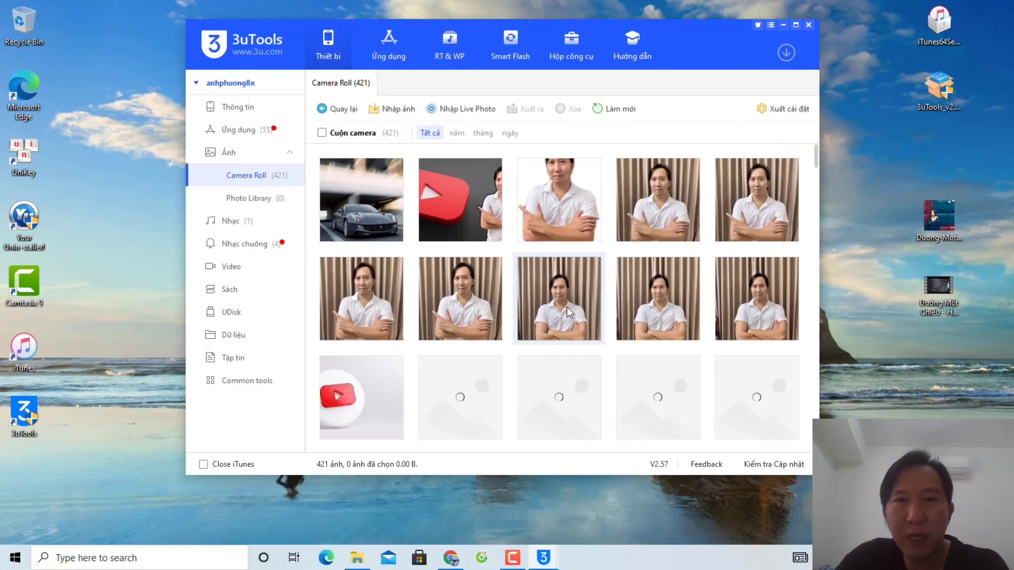
# Export the first photo of the boy eating to the Desktop, creating a "Cuộn camera" folder for it
pyautogui.scroll(-2, 566, 308)
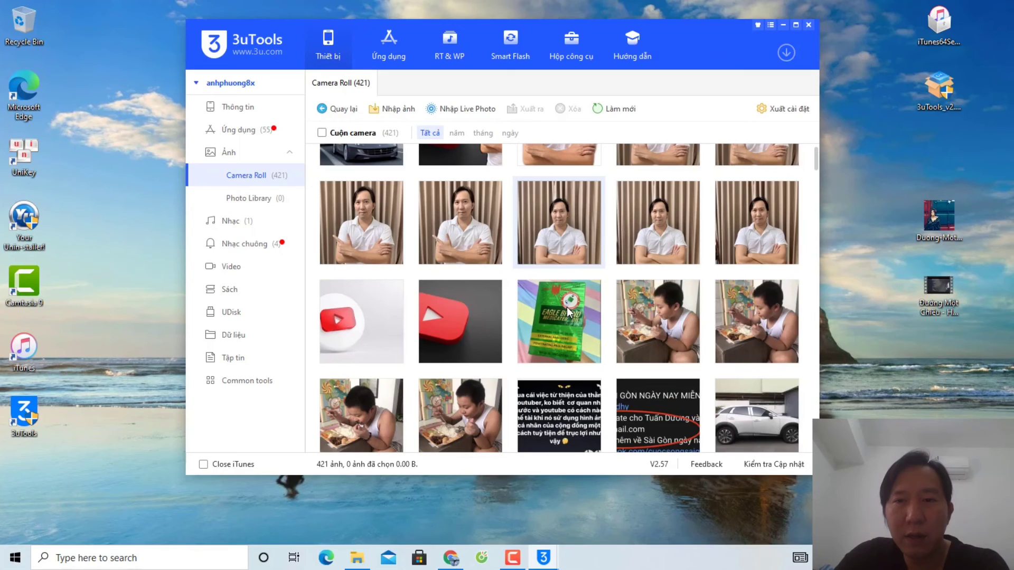
pyautogui.scroll(-3, 566, 306)
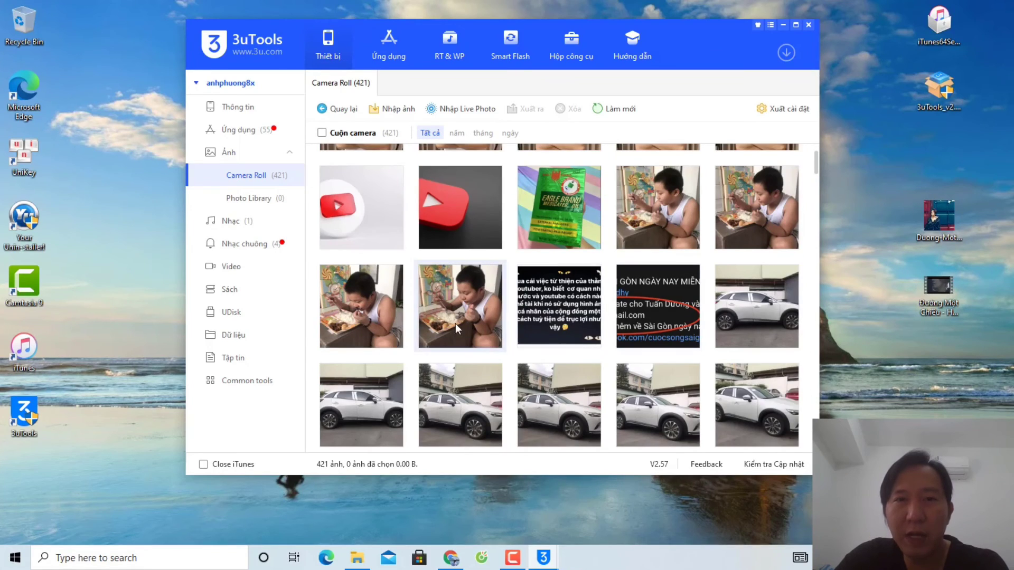
pyautogui.click(661, 207)
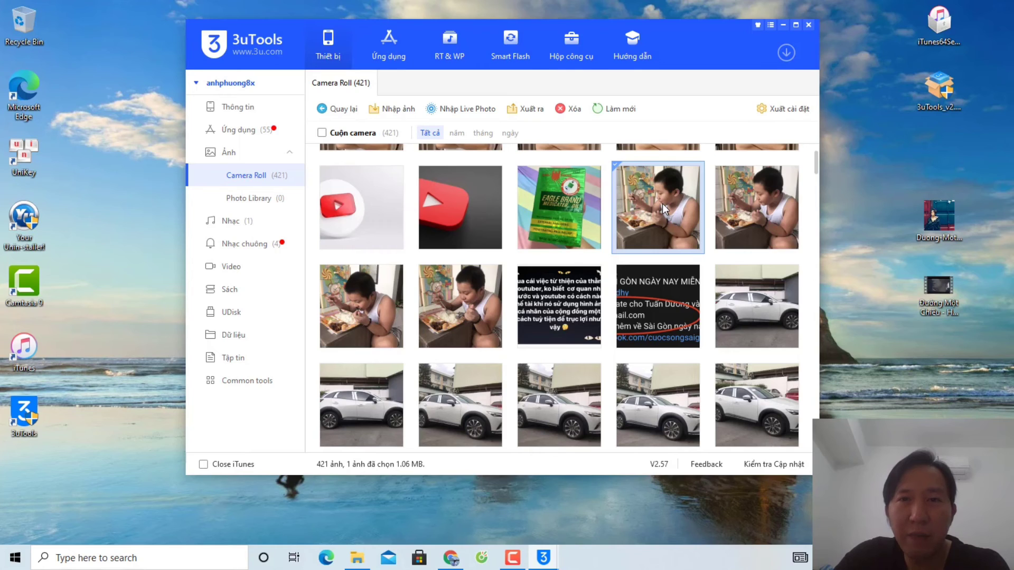
pyautogui.click(521, 111)
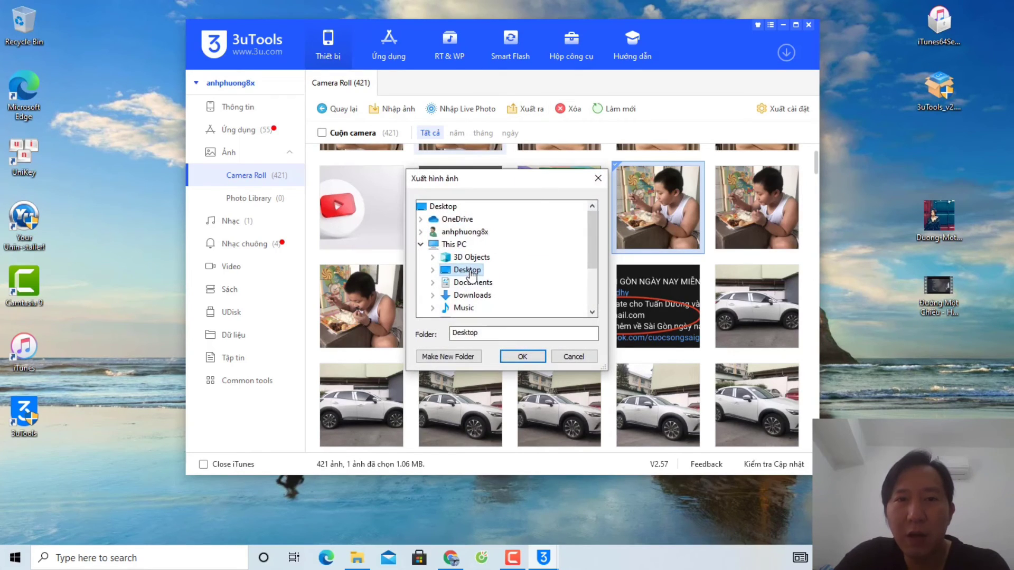
pyautogui.click(524, 358)
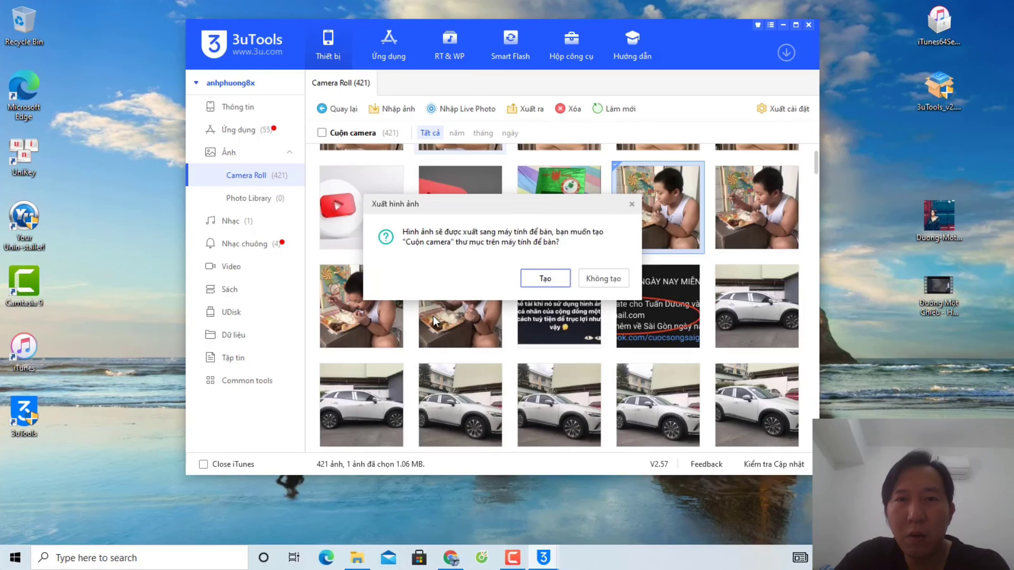
pyautogui.click(553, 281)
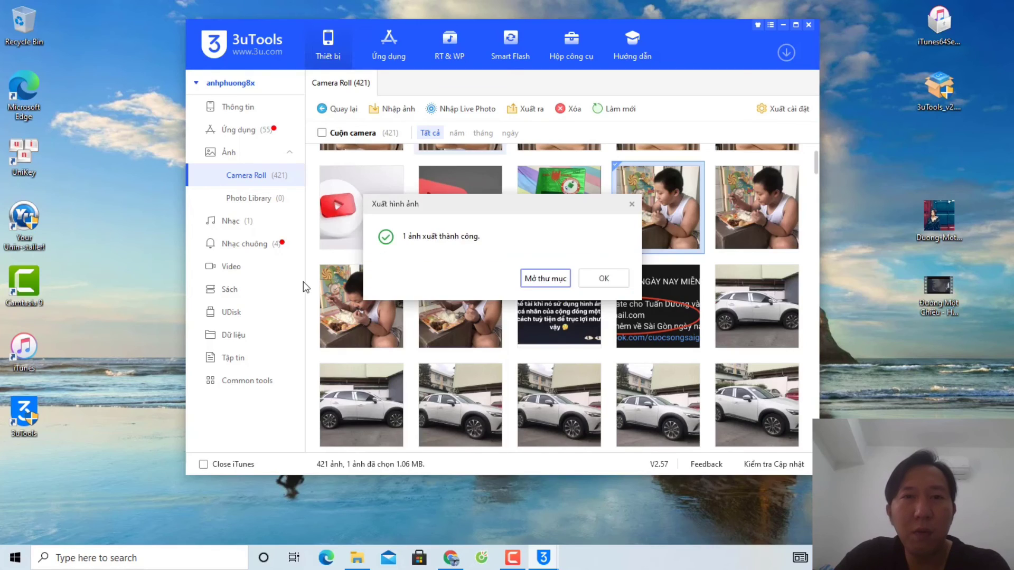
# Dismiss the export message, view the exported photo in the "Cuộn camera" folder on the Desktop, and close the photo viewer
pyautogui.click(604, 278)
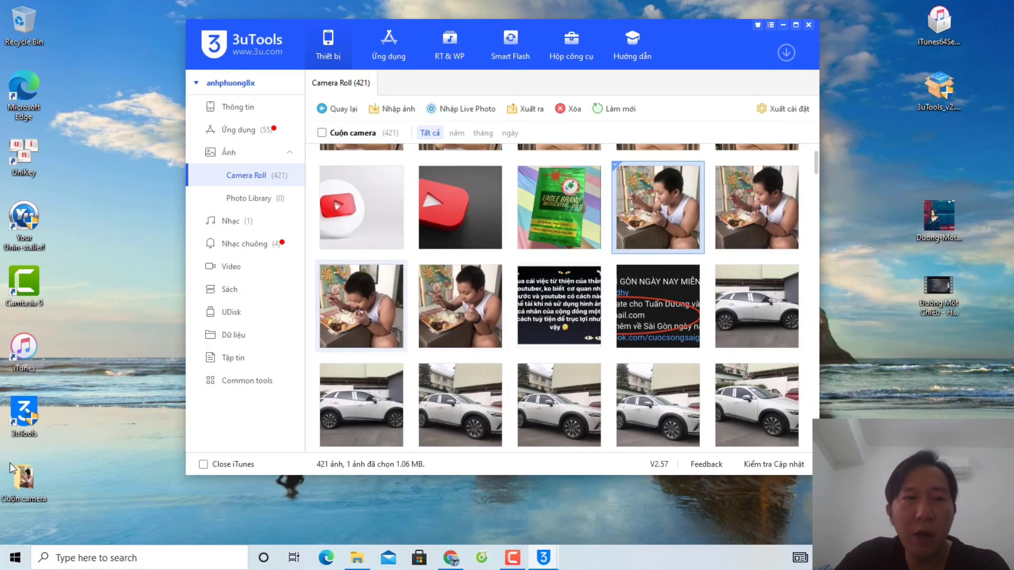
pyautogui.click(30, 487)
pyautogui.doubleClick(30, 481)
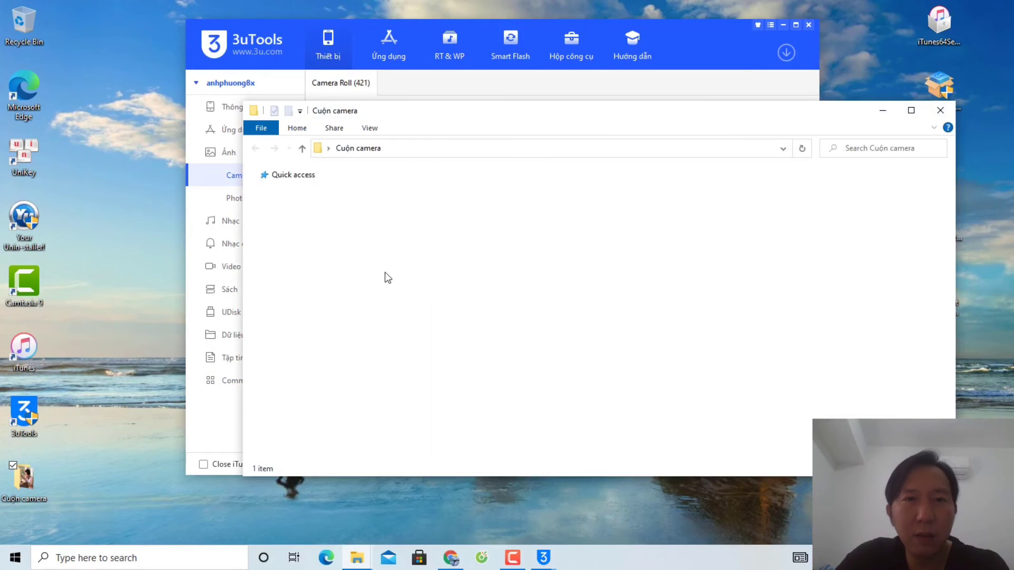
pyautogui.click(467, 236)
pyautogui.doubleClick(467, 237)
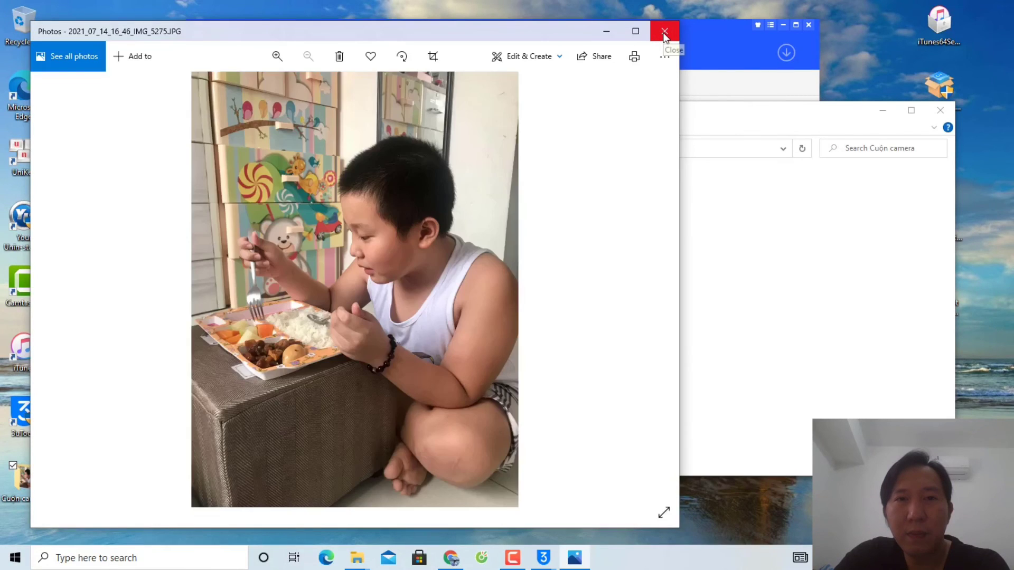
pyautogui.click(664, 33)
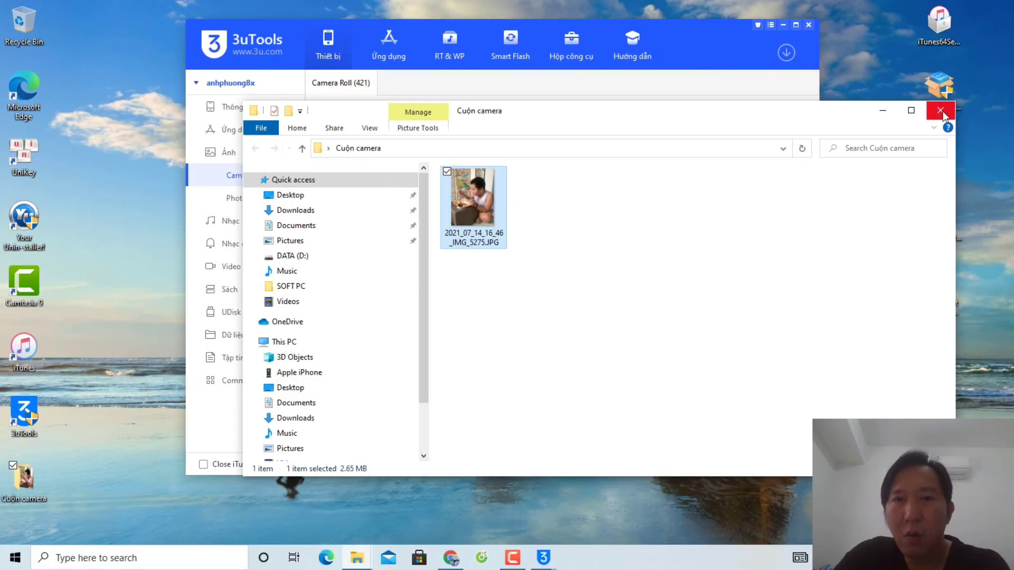
# Browse the Apple iPhone's Internal Storage to the 101APPLE folder inside DCIM, look over its photos and close the file window
pyautogui.scroll(-2, 370, 355)
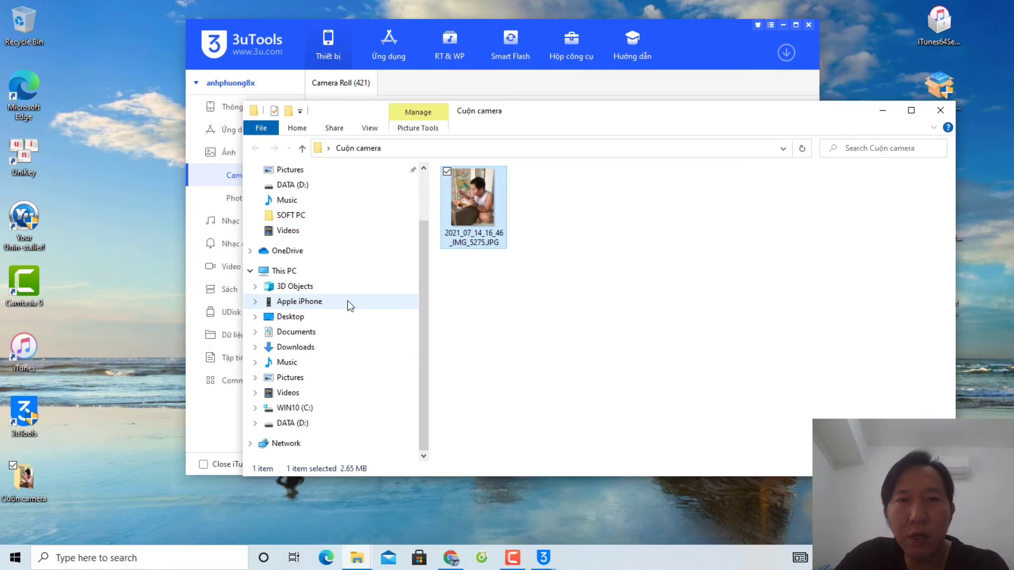
pyautogui.click(315, 308)
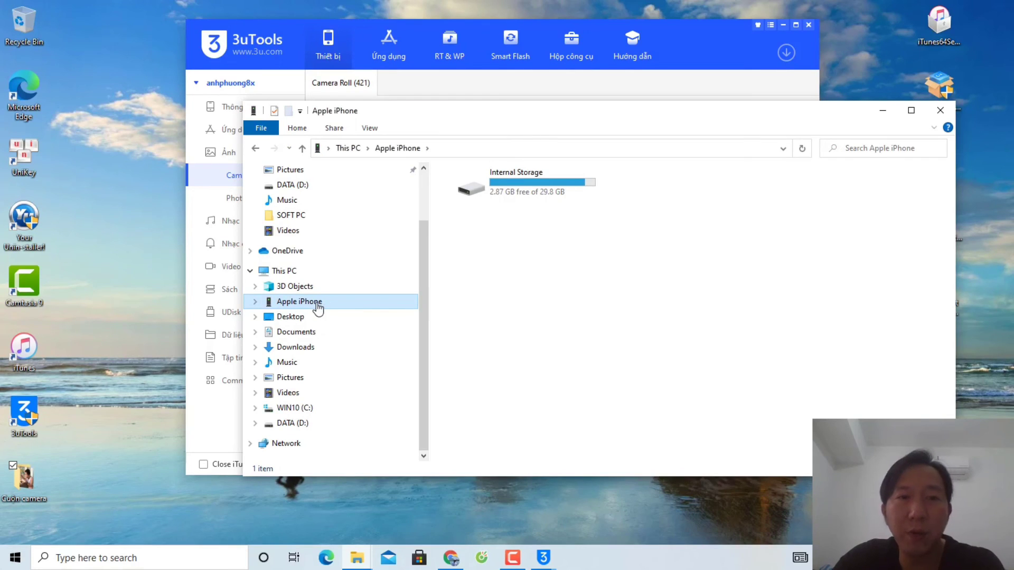
pyautogui.doubleClick(505, 186)
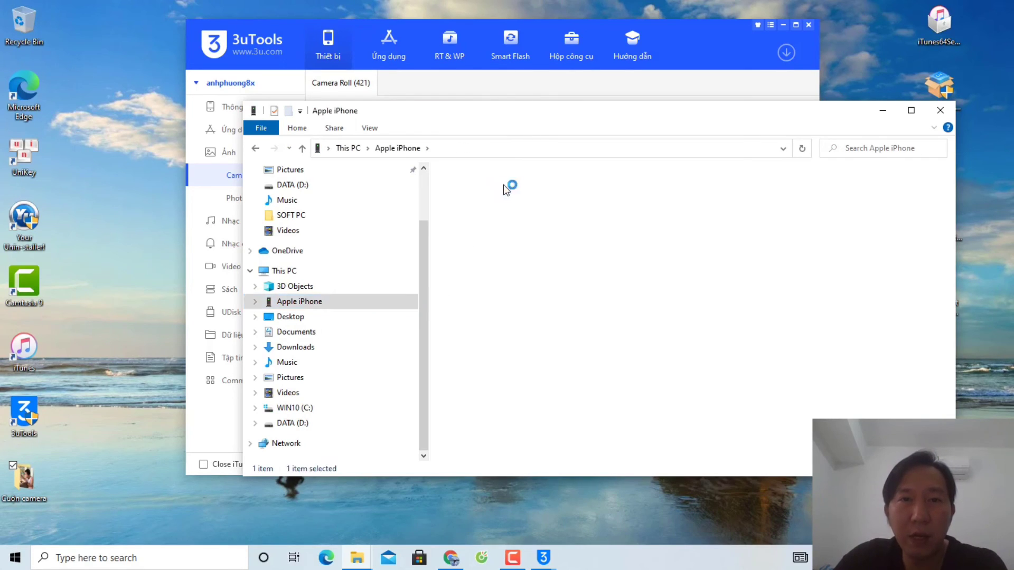
pyautogui.doubleClick(488, 185)
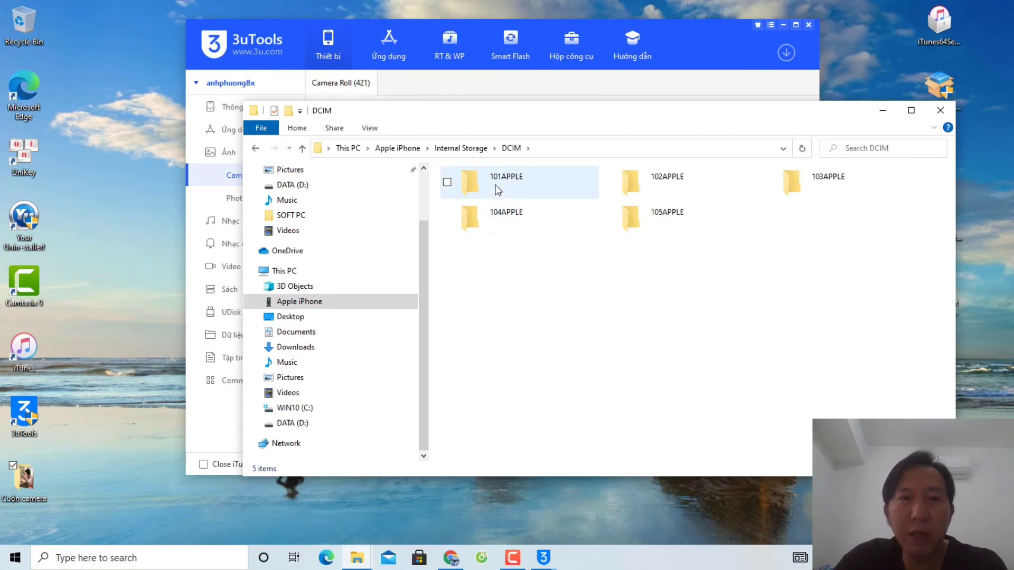
pyautogui.doubleClick(498, 189)
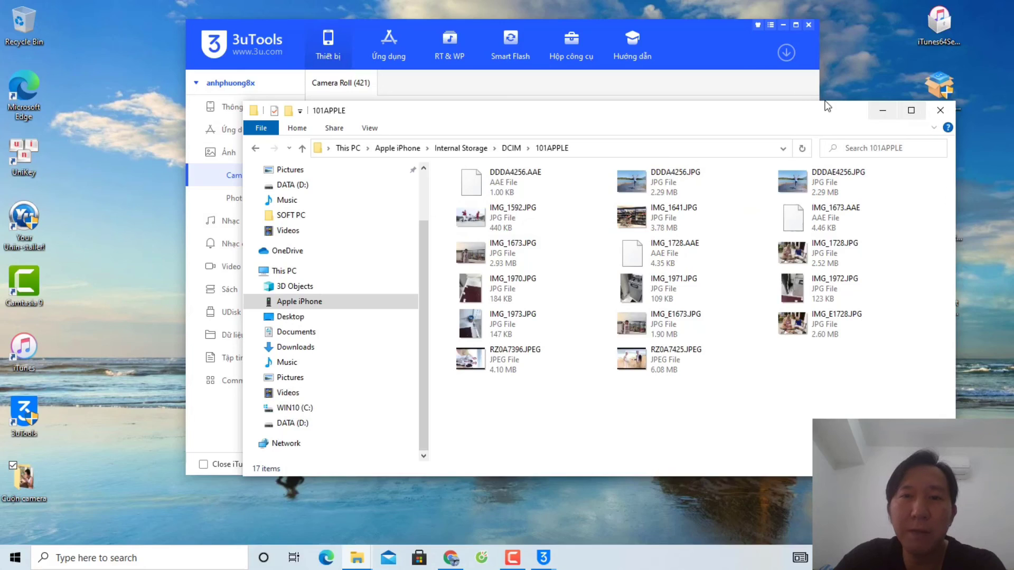
pyautogui.click(940, 110)
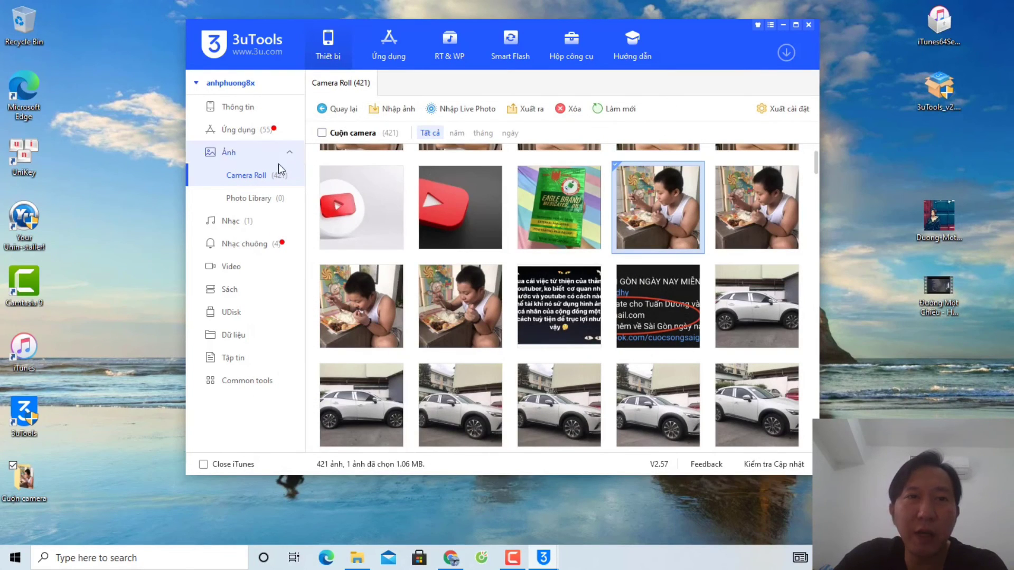
# Look over the iPhone's device information and browse the Featured ringtones available for download
pyautogui.click(233, 108)
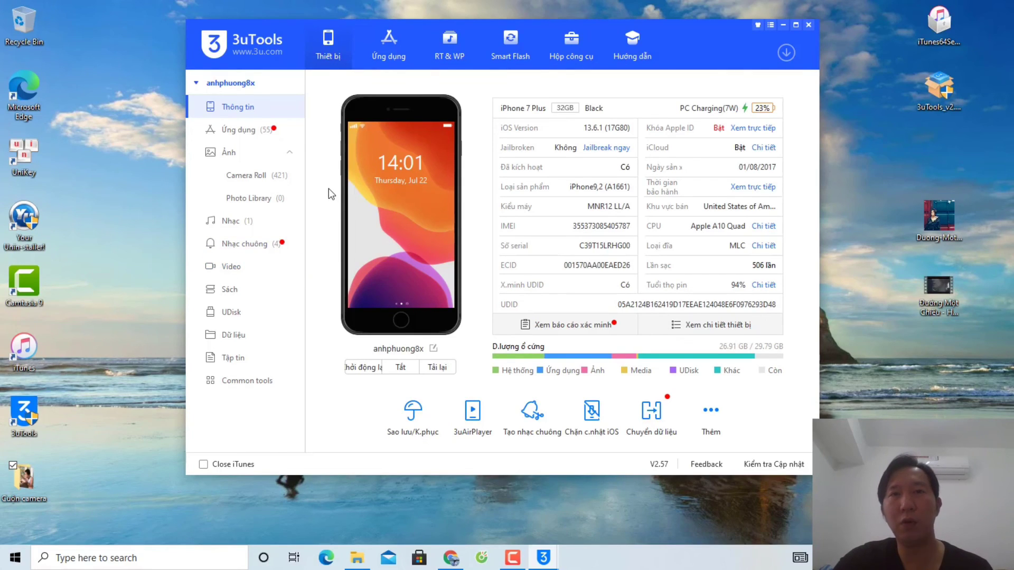
pyautogui.click(455, 43)
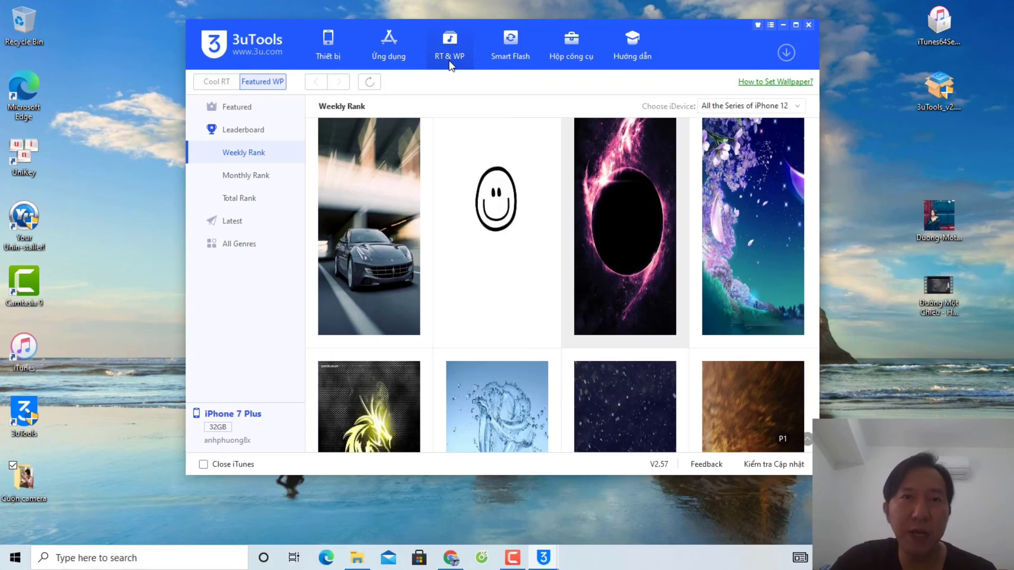
pyautogui.click(211, 85)
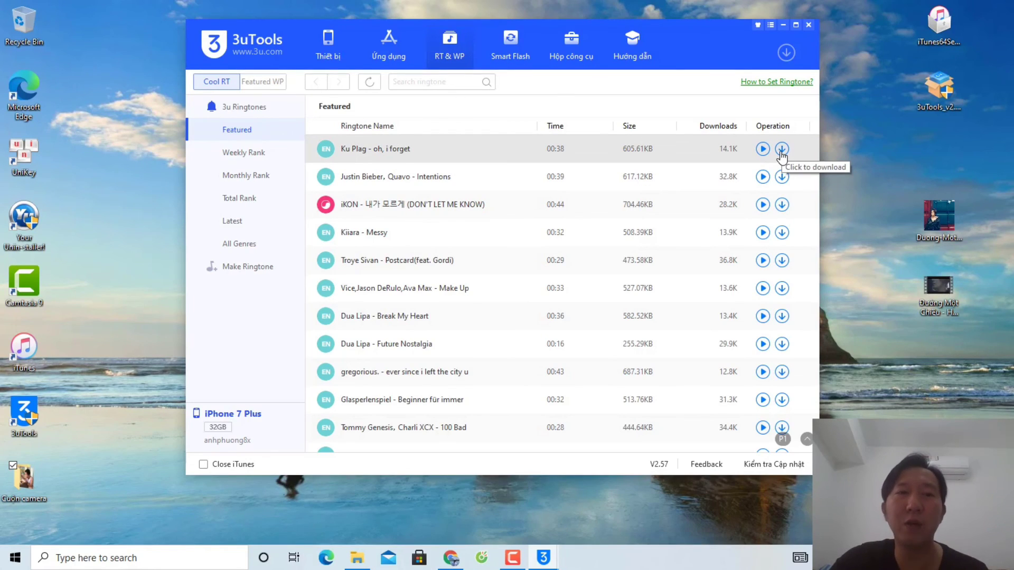
pyautogui.scroll(-3, 480, 301)
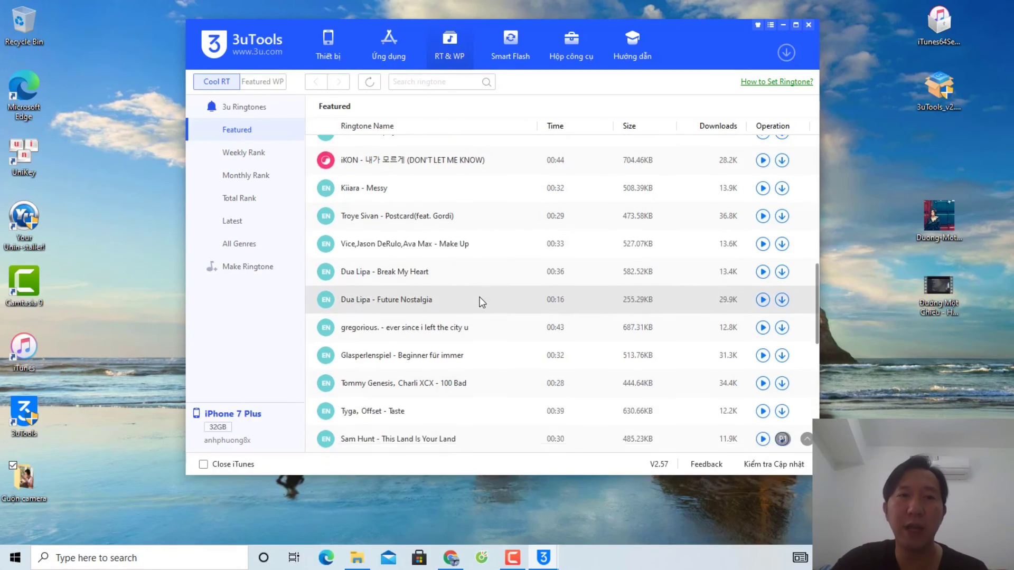
pyautogui.scroll(-2, 480, 301)
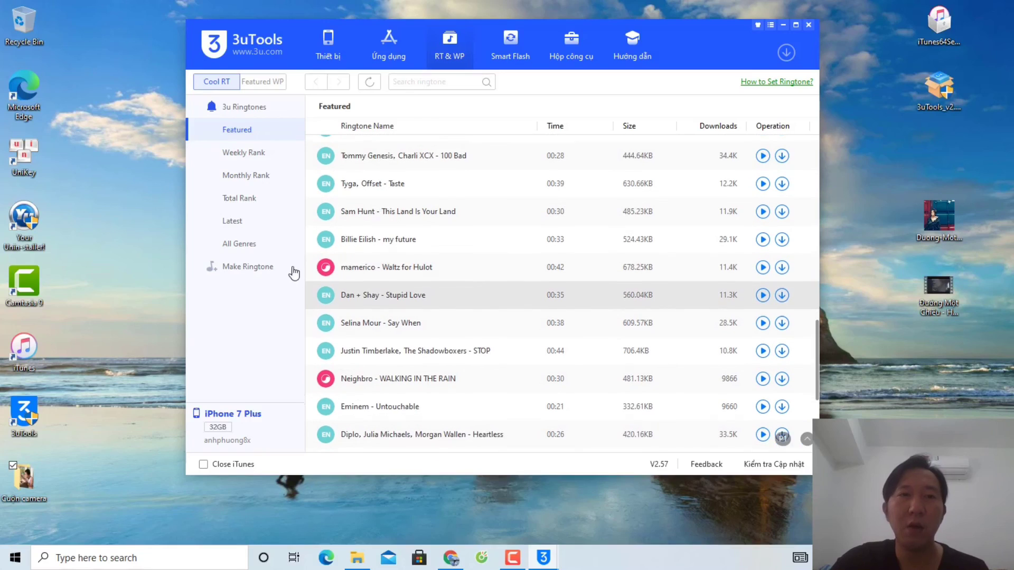
# Examine the ringtone maker's options, close it and return to the iPhone's device information
pyautogui.click(242, 271)
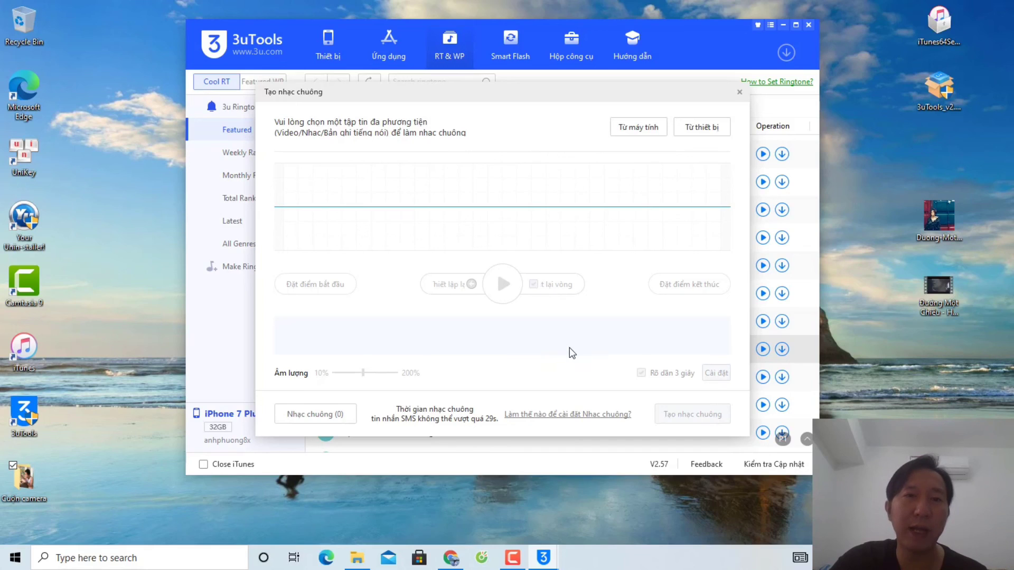
pyautogui.click(739, 93)
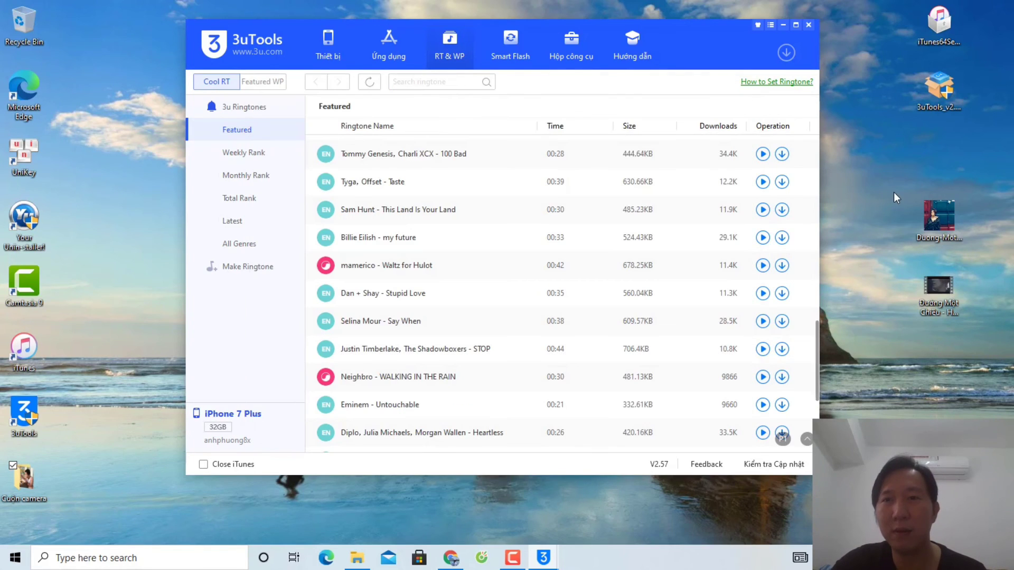
pyautogui.click(317, 38)
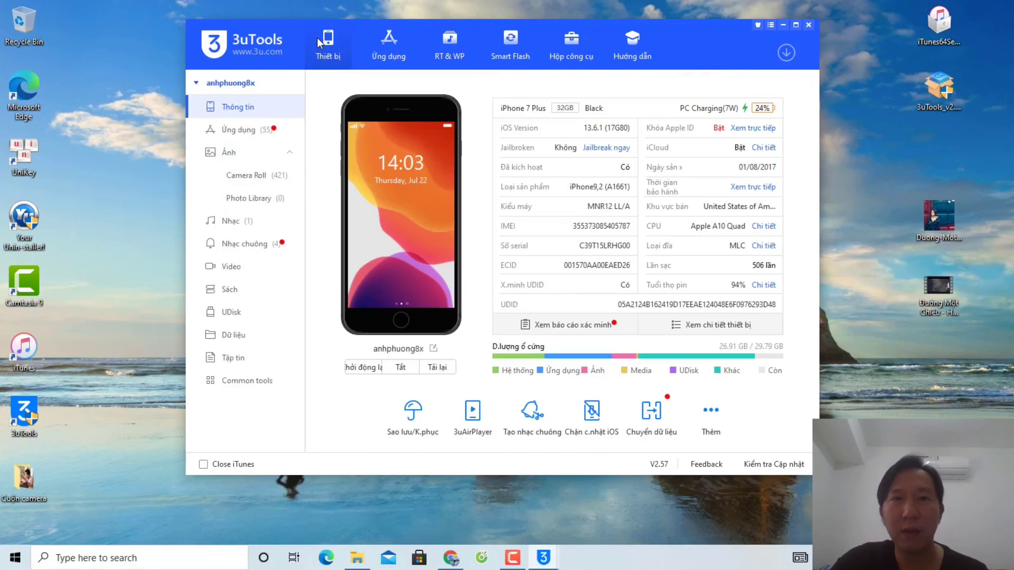